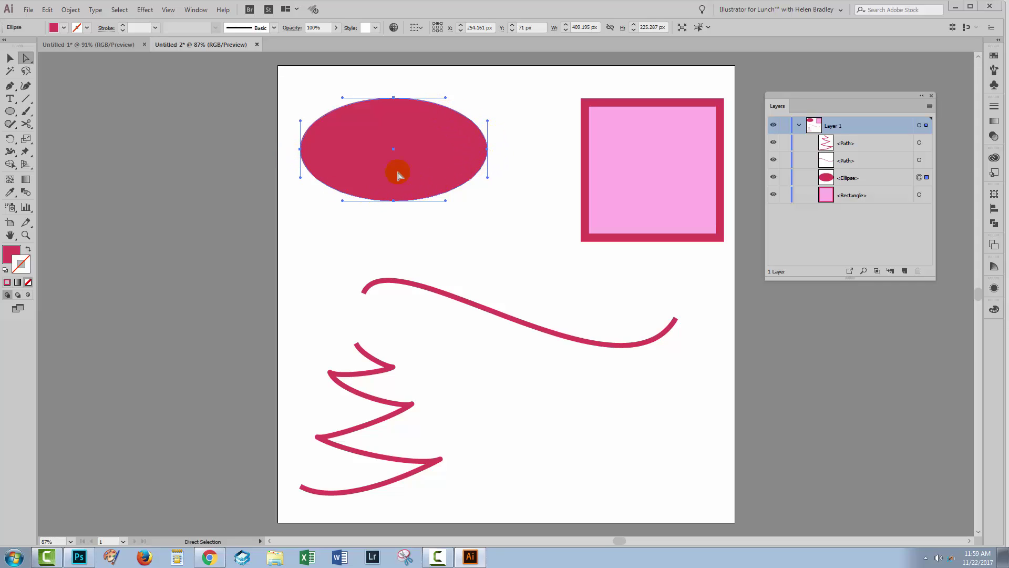
Cut the ellipse at its top and bottom points, move a half, then undo the cuts.
{"action": "left_click", "coordinate": [481, 227]}
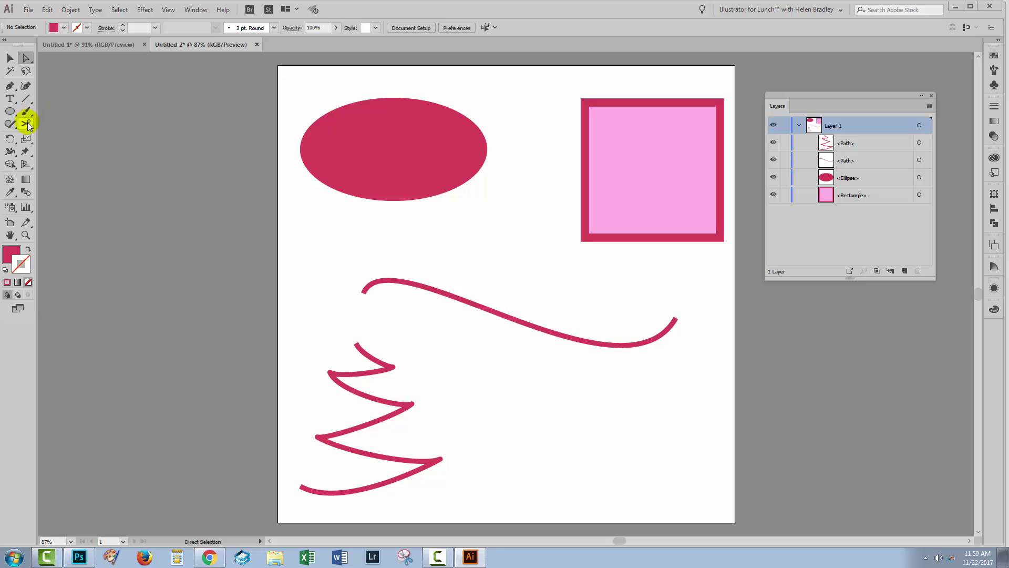
{"action": "left_click_drag", "start_coordinate": [28, 125], "coordinate": [66, 136]}
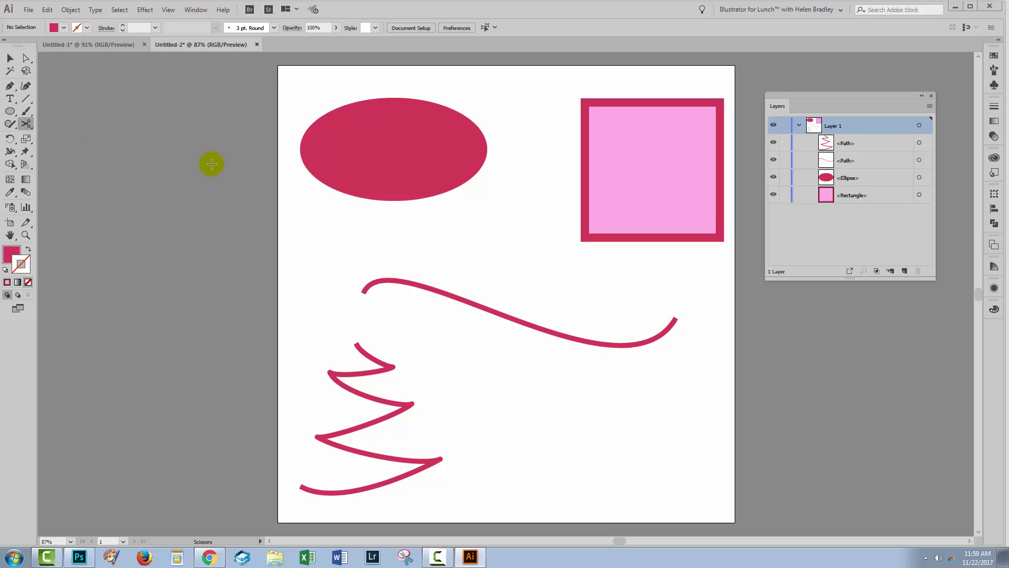
{"action": "left_click", "coordinate": [393, 97]}
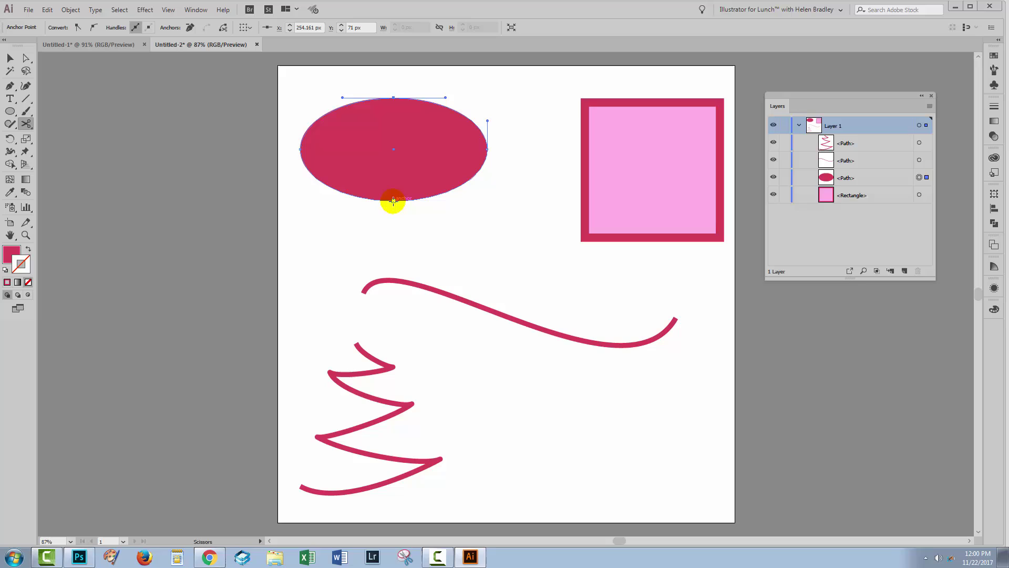
{"action": "left_click", "coordinate": [394, 201]}
{"action": "key", "text": "v"}
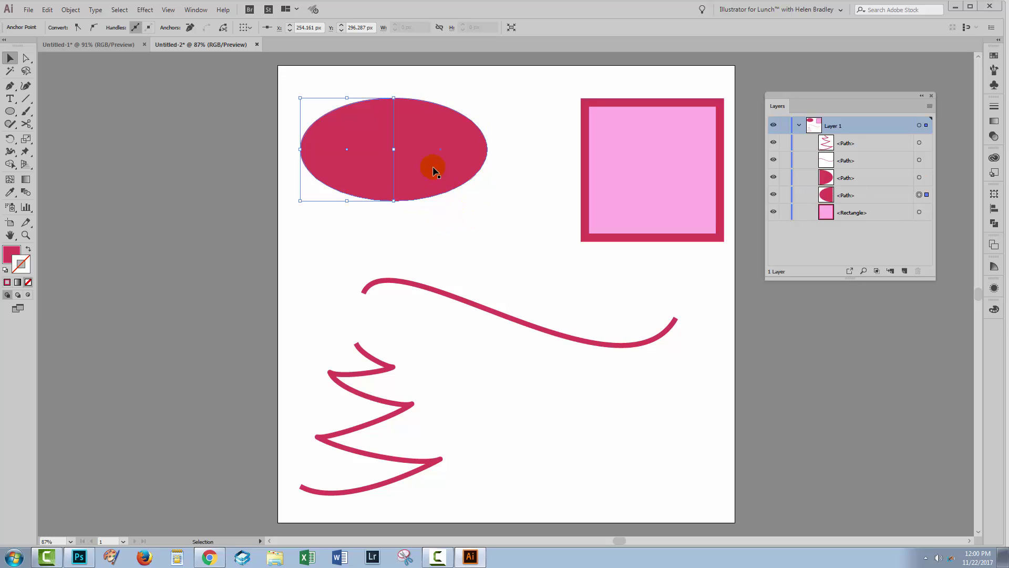
{"action": "left_click_drag", "start_coordinate": [434, 171], "coordinate": [452, 176]}
{"action": "left_click", "coordinate": [490, 239]}
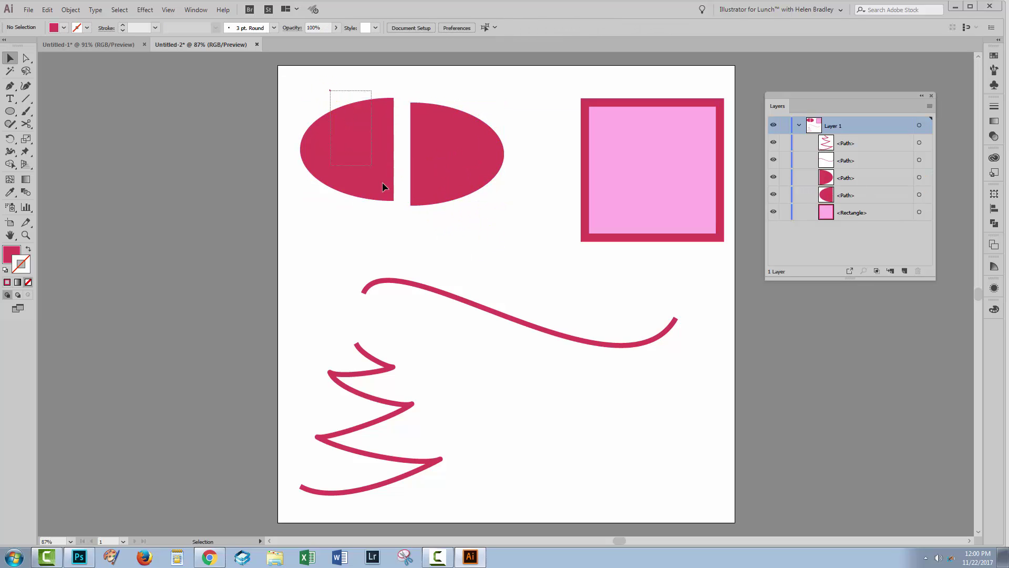
{"action": "left_click_drag", "start_coordinate": [383, 186], "coordinate": [412, 207]}
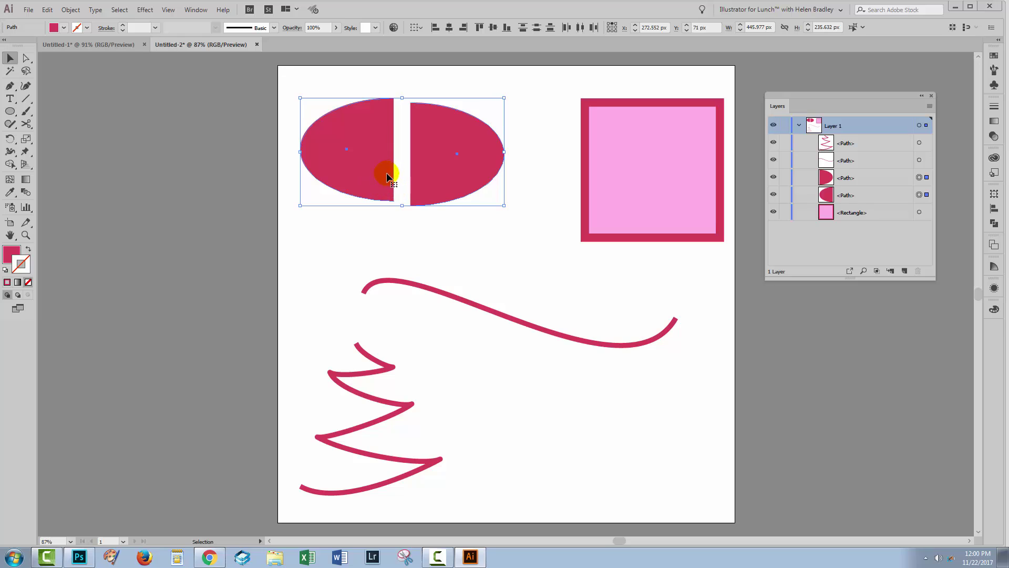
{"action": "key", "text": "ctrl+z"}
{"action": "key", "text": "ctrl+z"}
{"action": "key", "text": "ctrl+z"}
{"action": "key", "text": "ctrl+z"}
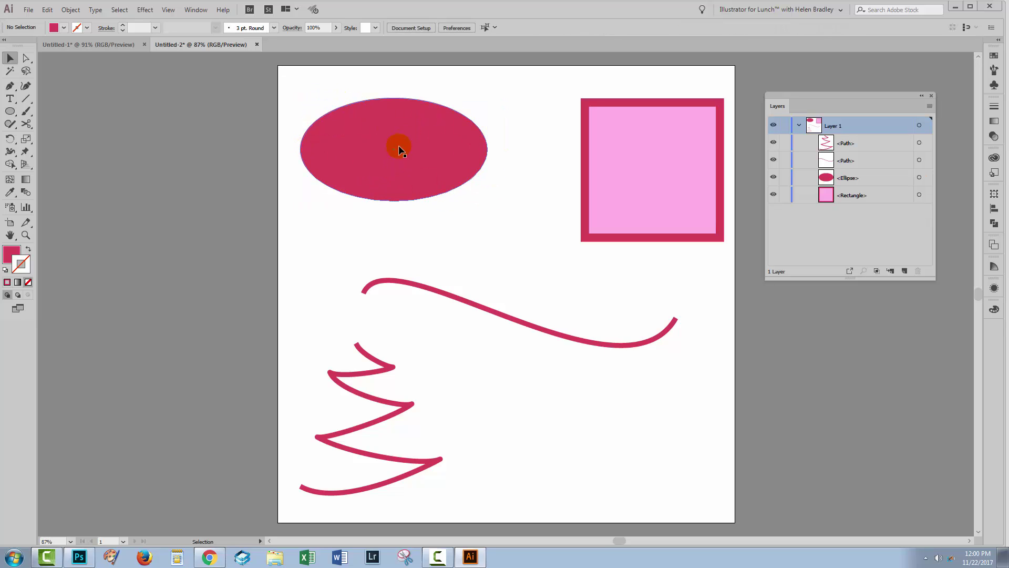
Cut the ellipse outline at its upper-left and lower-right edges with the Scissors tool.
{"action": "left_click", "coordinate": [26, 123]}
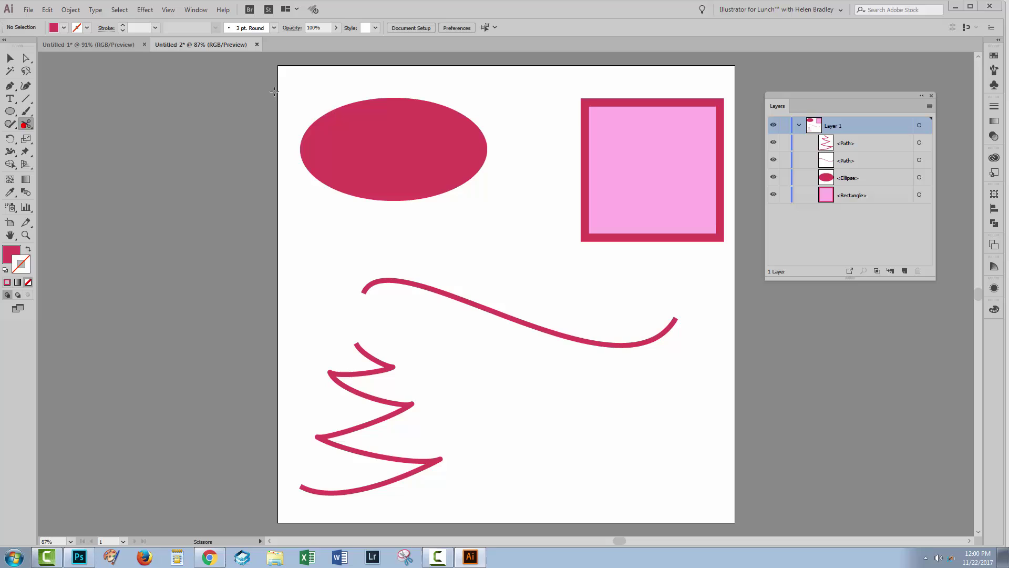
{"action": "left_click", "coordinate": [335, 108]}
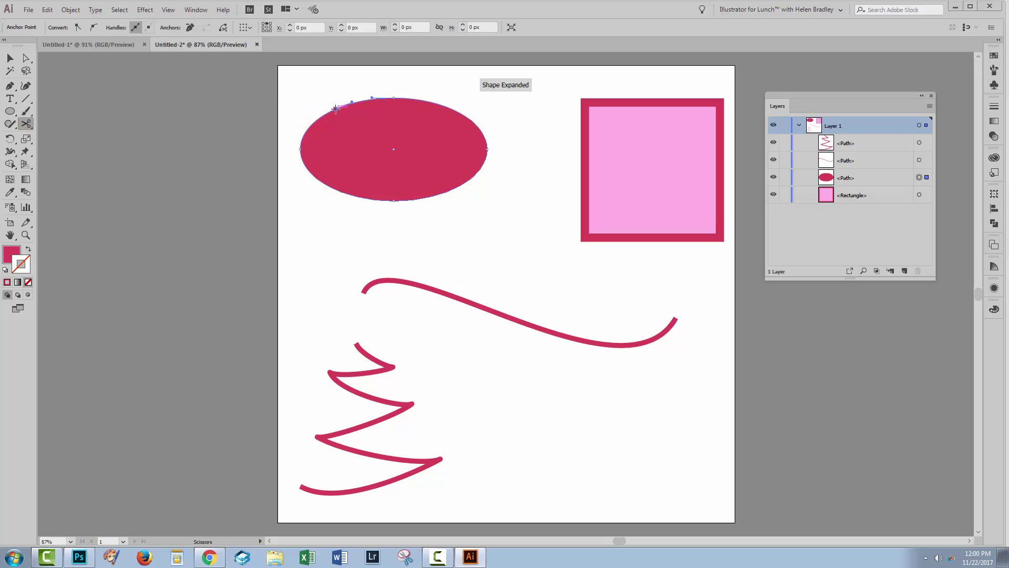
{"action": "left_click", "coordinate": [461, 185]}
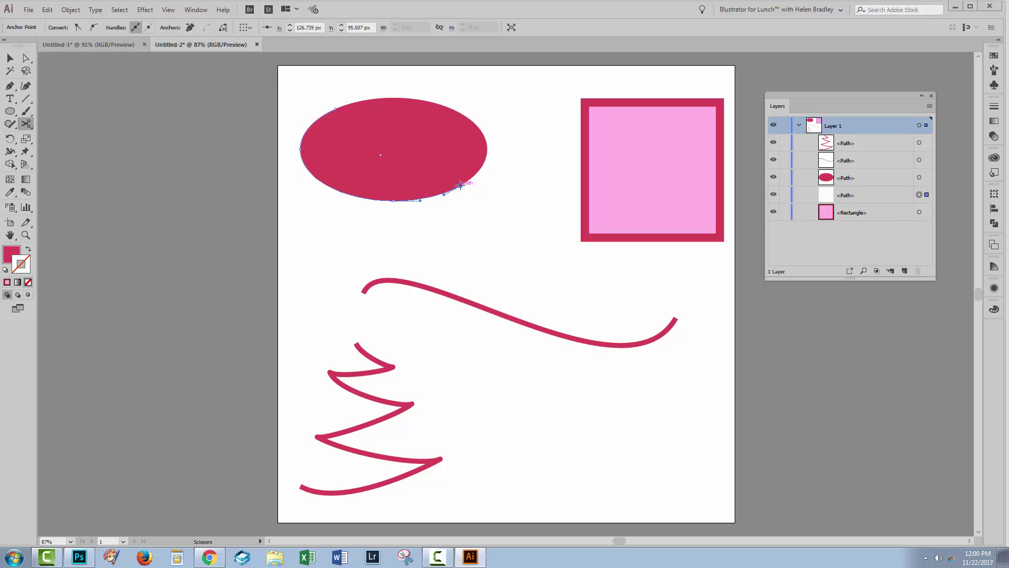
Drag the lower-left half down-left and the upper-right half up-right, leaving a white gap.
{"action": "key", "text": "v"}
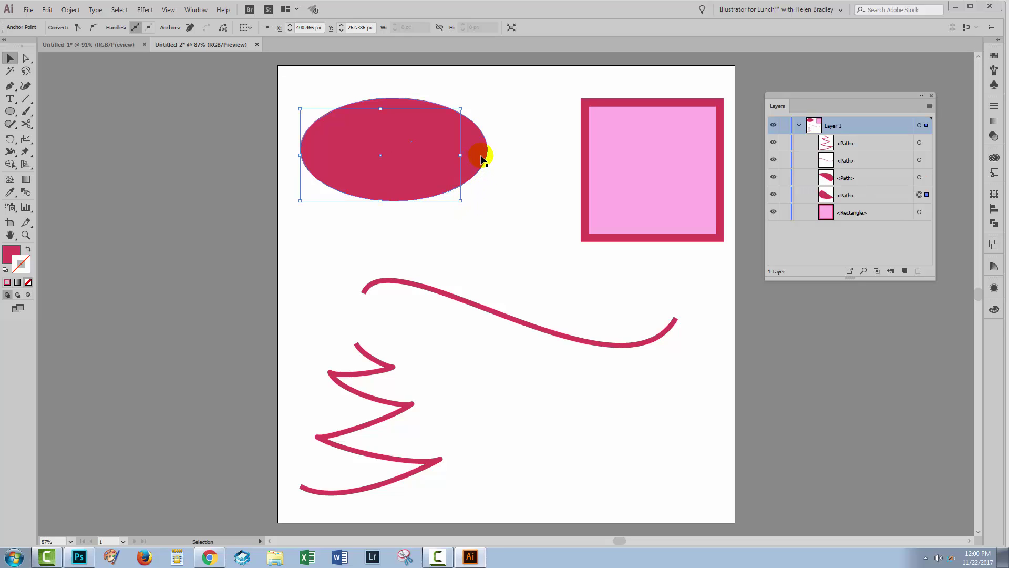
{"action": "left_click", "coordinate": [480, 155]}
{"action": "left_click", "coordinate": [393, 194]}
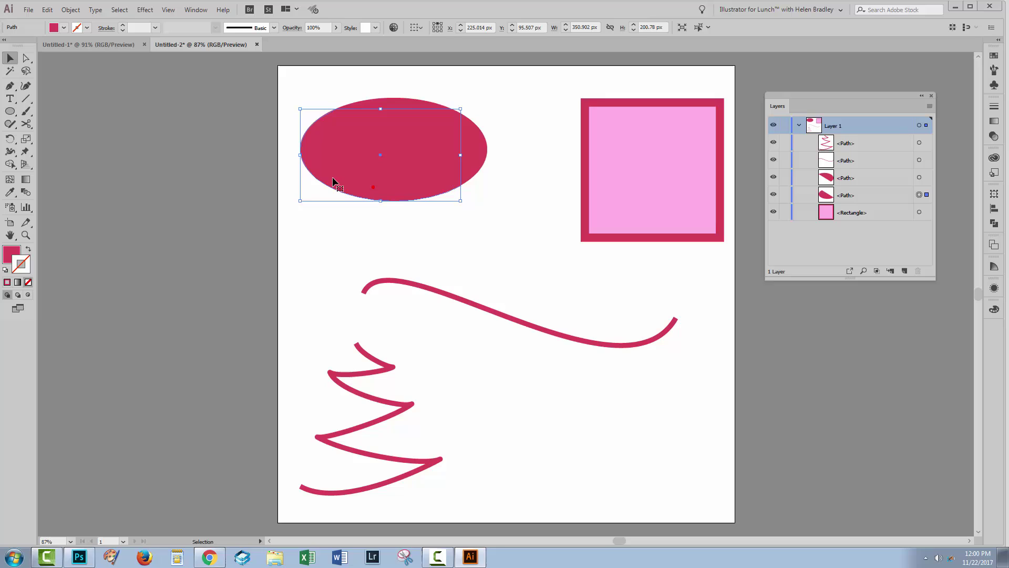
{"action": "left_click_drag", "start_coordinate": [370, 176], "coordinate": [361, 198]}
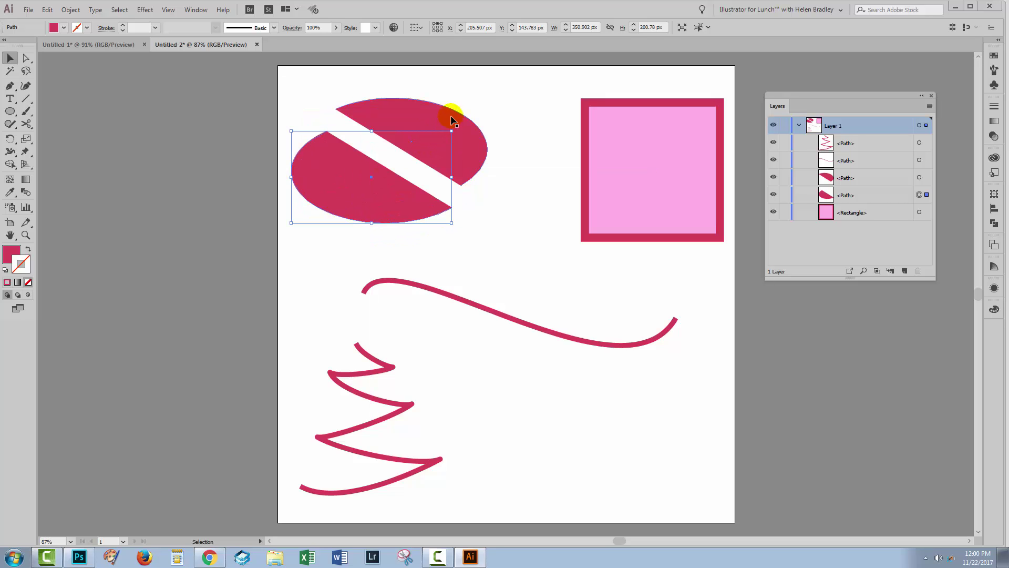
{"action": "left_click_drag", "start_coordinate": [451, 121], "coordinate": [423, 111]}
{"action": "left_click", "coordinate": [513, 195]}
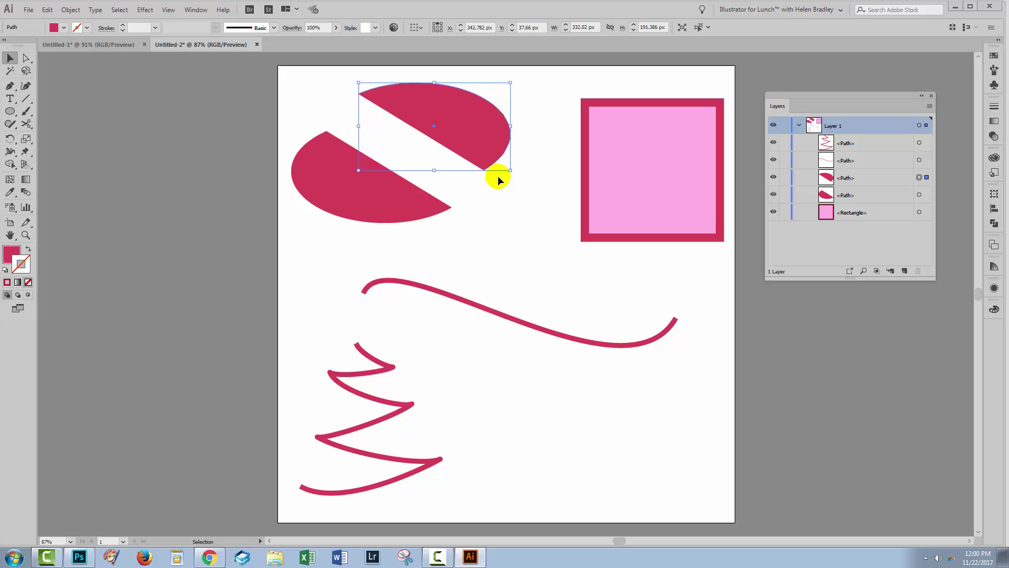
Shift the pink square slightly left and cut it at its top and bottom edges.
{"action": "left_click", "coordinate": [637, 104]}
{"action": "left_click_drag", "start_coordinate": [637, 102], "coordinate": [611, 109]}
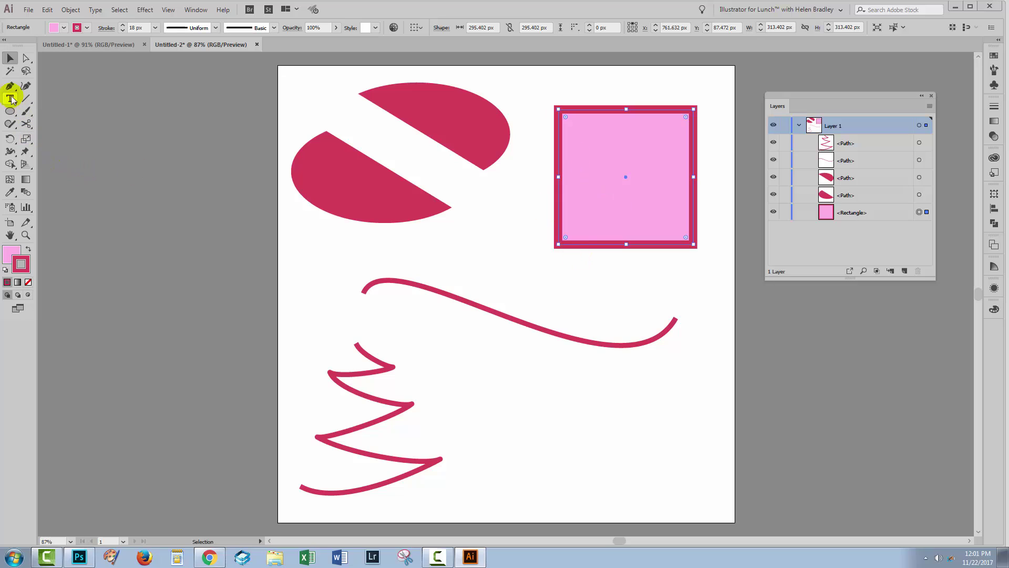
{"action": "left_click", "coordinate": [26, 127]}
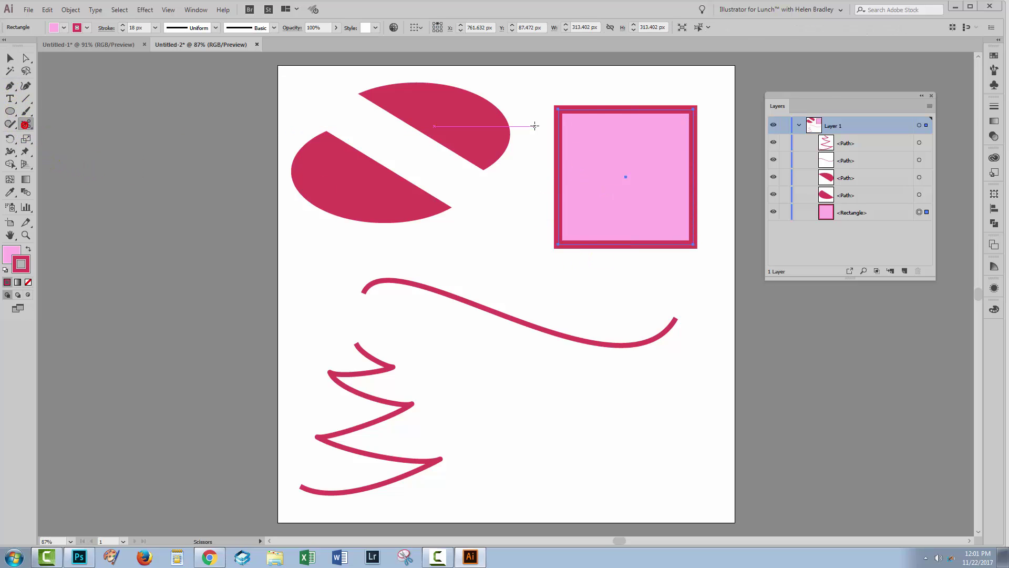
{"action": "left_click", "coordinate": [583, 108]}
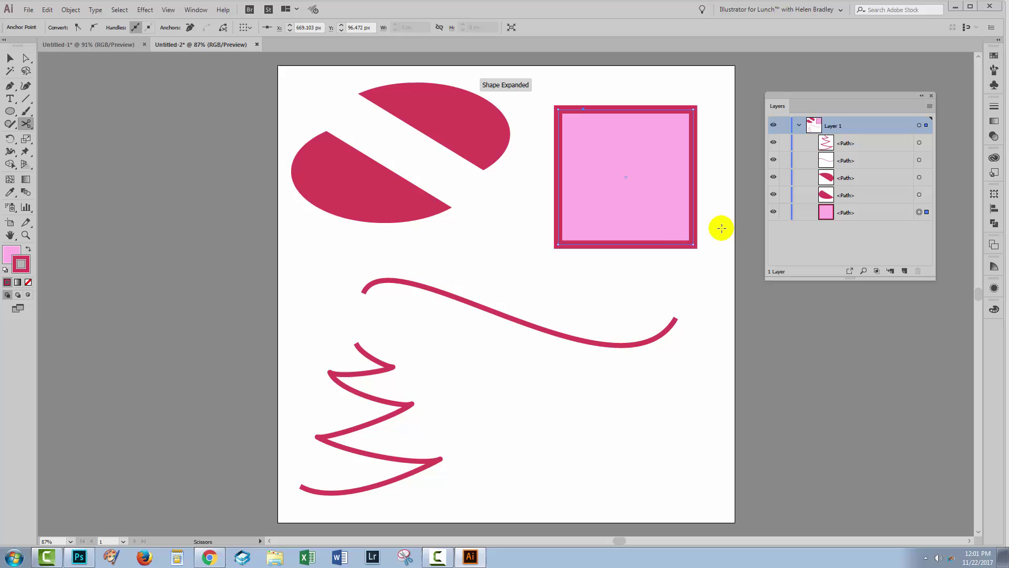
{"action": "left_click", "coordinate": [666, 244]}
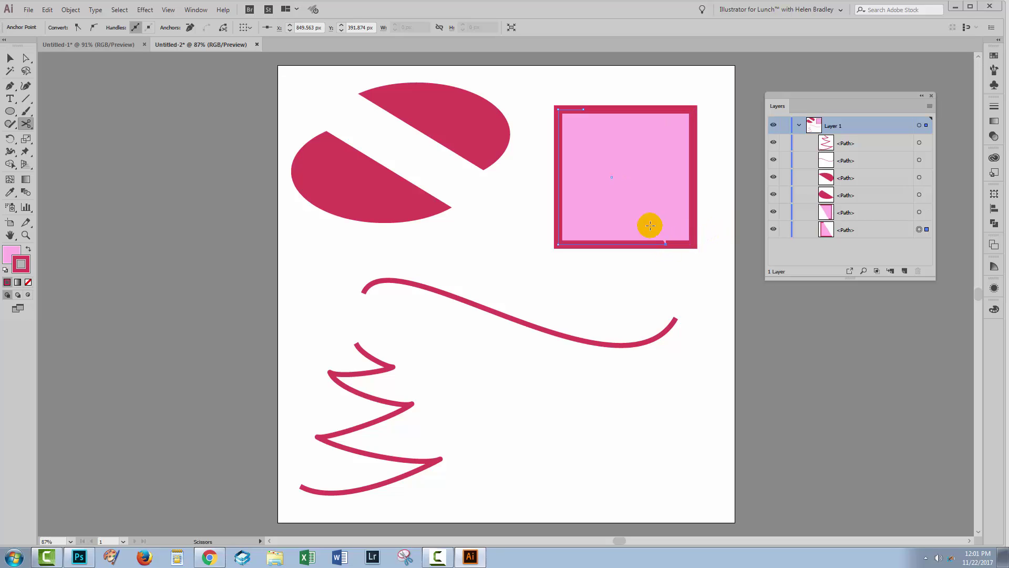
Move the square's left piece down and to the left.
{"action": "left_click", "coordinate": [8, 58]}
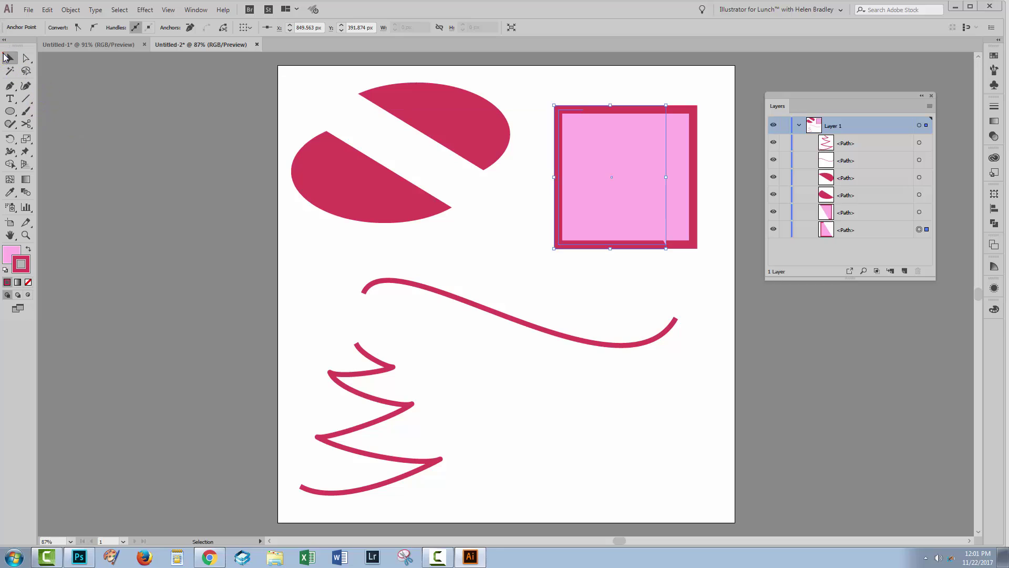
{"action": "left_click_drag", "start_coordinate": [563, 232], "coordinate": [543, 253]}
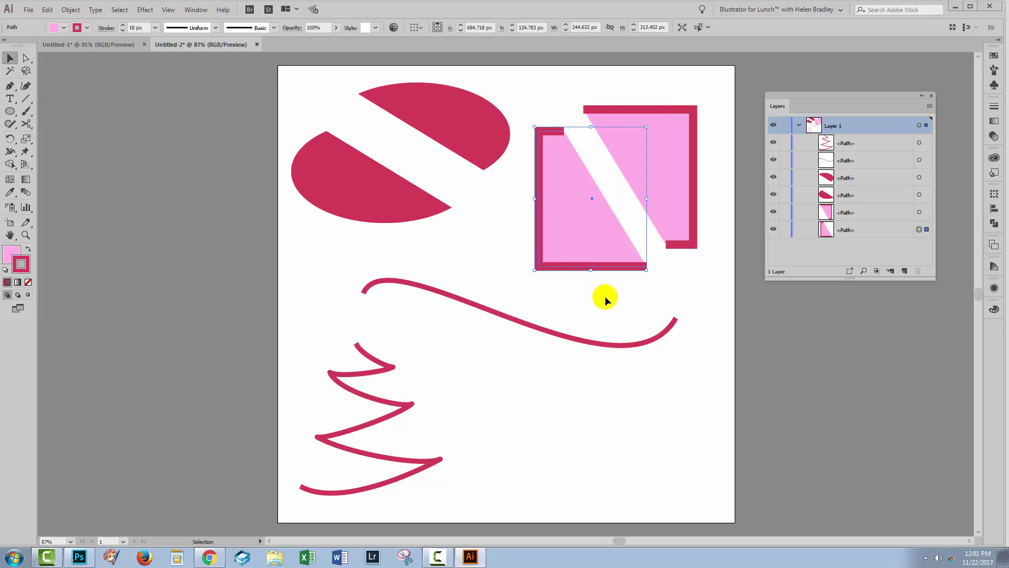
{"action": "left_click", "coordinate": [604, 296]}
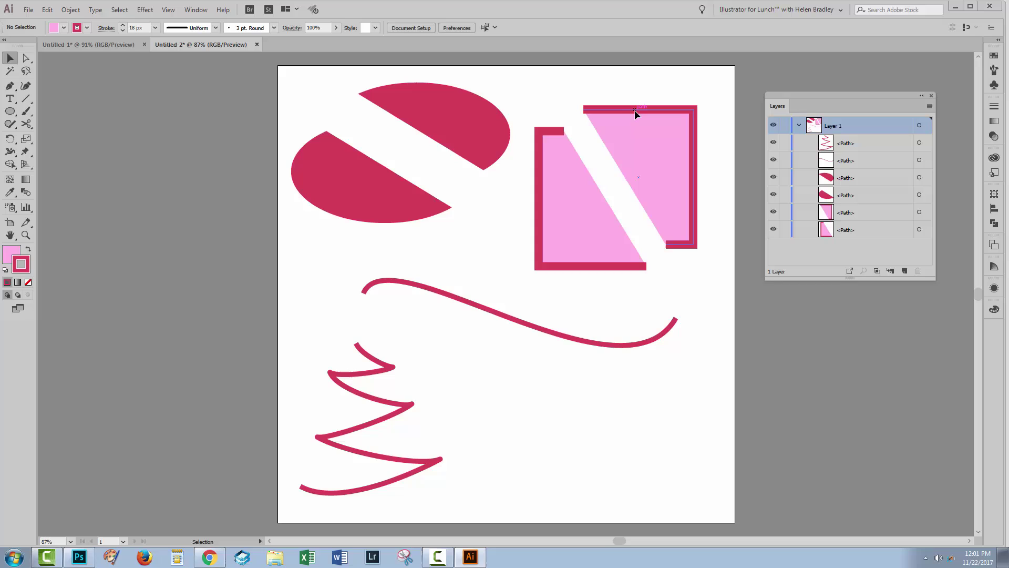
Move the right piece up-right and Join its two open end anchors to close the diagonal.
{"action": "left_click_drag", "start_coordinate": [636, 110], "coordinate": [644, 95]}
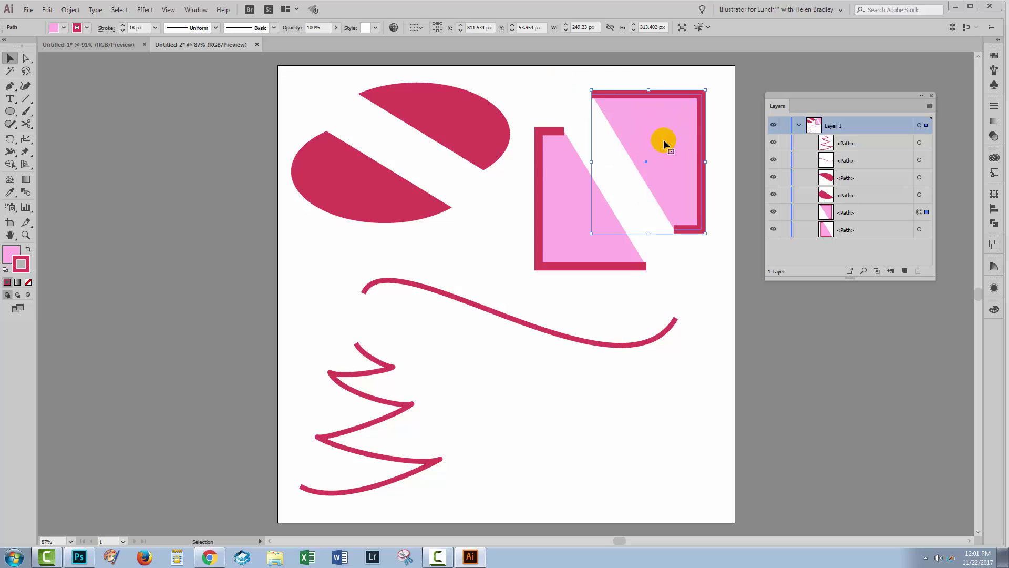
{"action": "left_click", "coordinate": [26, 58]}
{"action": "left_click_drag", "start_coordinate": [537, 79], "coordinate": [604, 115]}
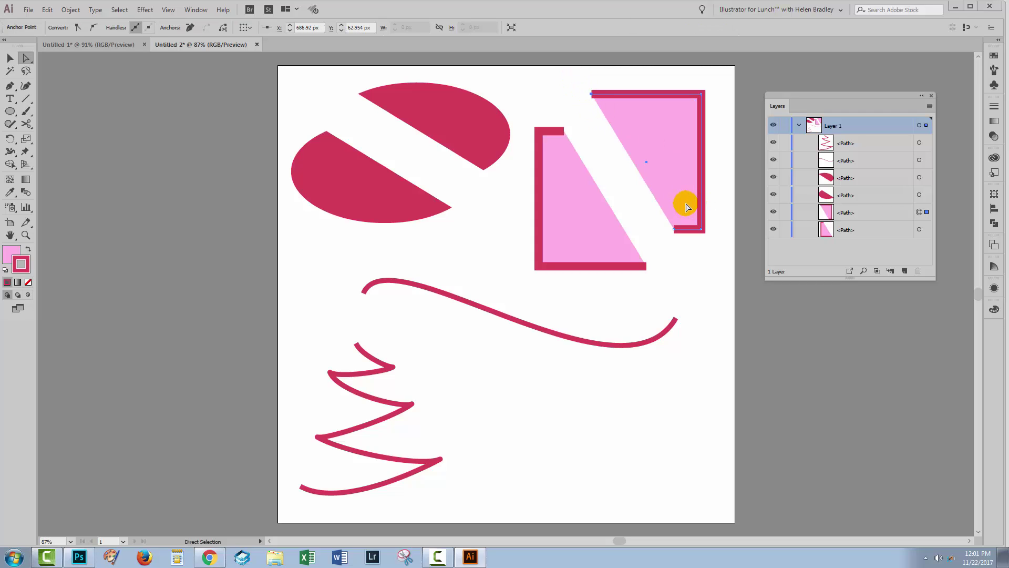
{"action": "left_click", "coordinate": [677, 232], "text": "shift"}
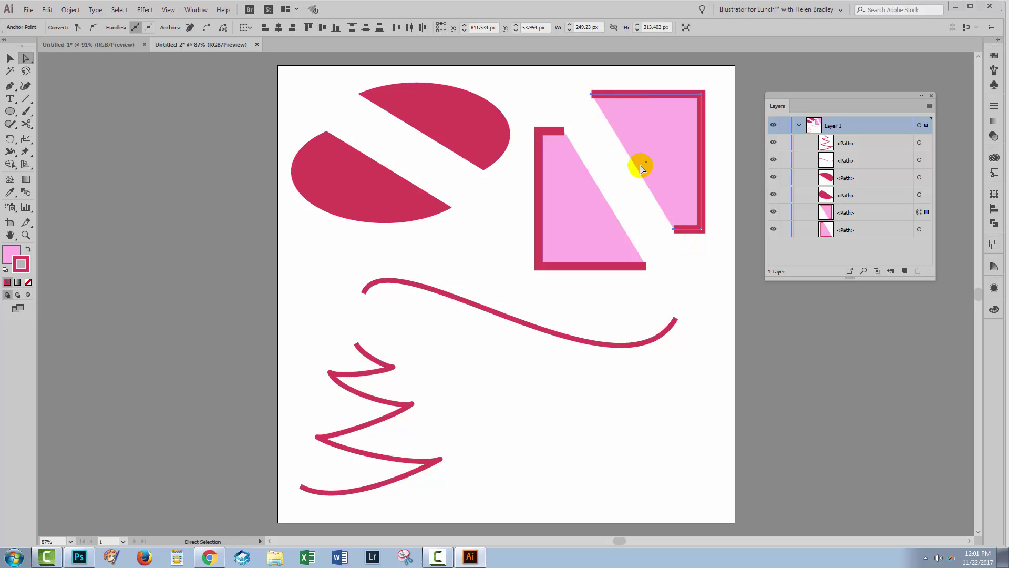
{"action": "left_click", "coordinate": [69, 10]}
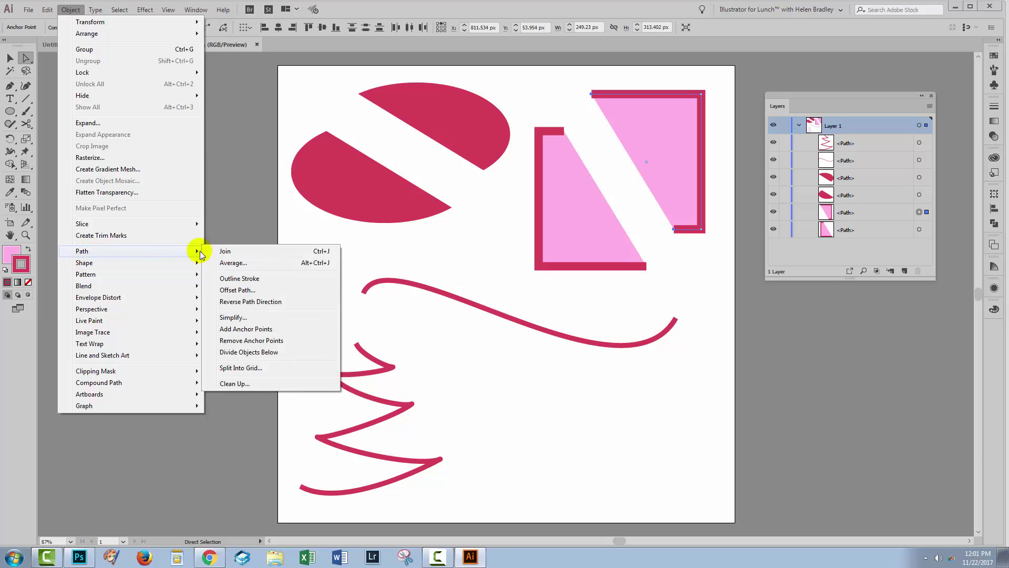
{"action": "left_click", "coordinate": [287, 254]}
{"action": "left_click", "coordinate": [661, 277]}
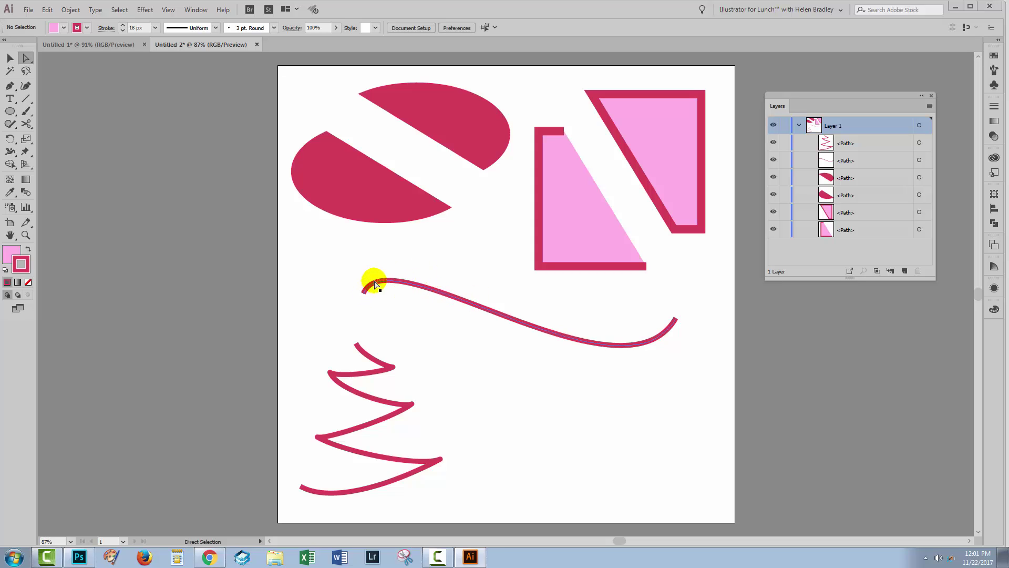
Cut the curved line at one point with the Scissors tool.
{"action": "left_click_drag", "start_coordinate": [362, 275], "coordinate": [404, 298]}
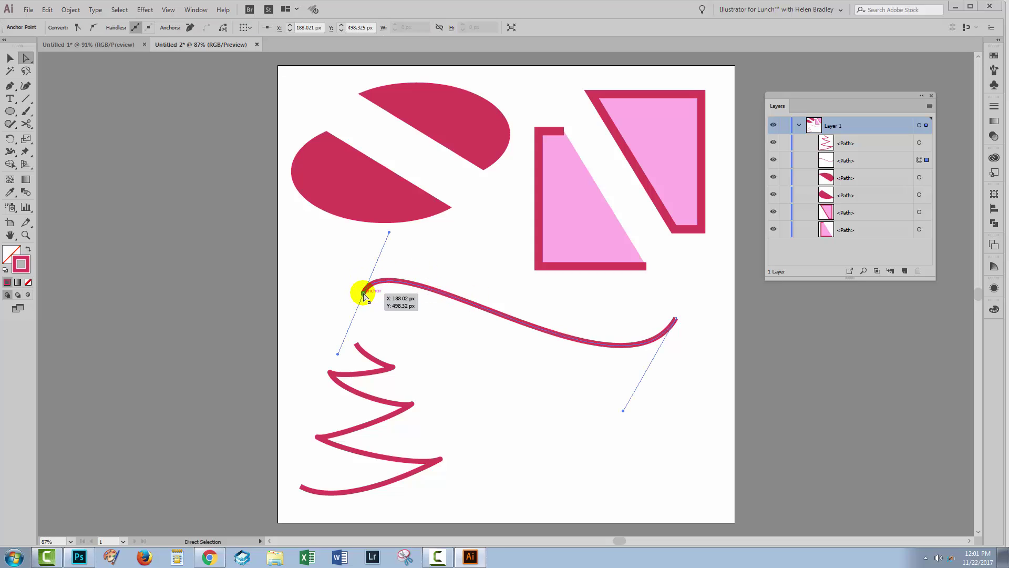
{"action": "left_click", "coordinate": [534, 388]}
{"action": "left_click", "coordinate": [28, 126]}
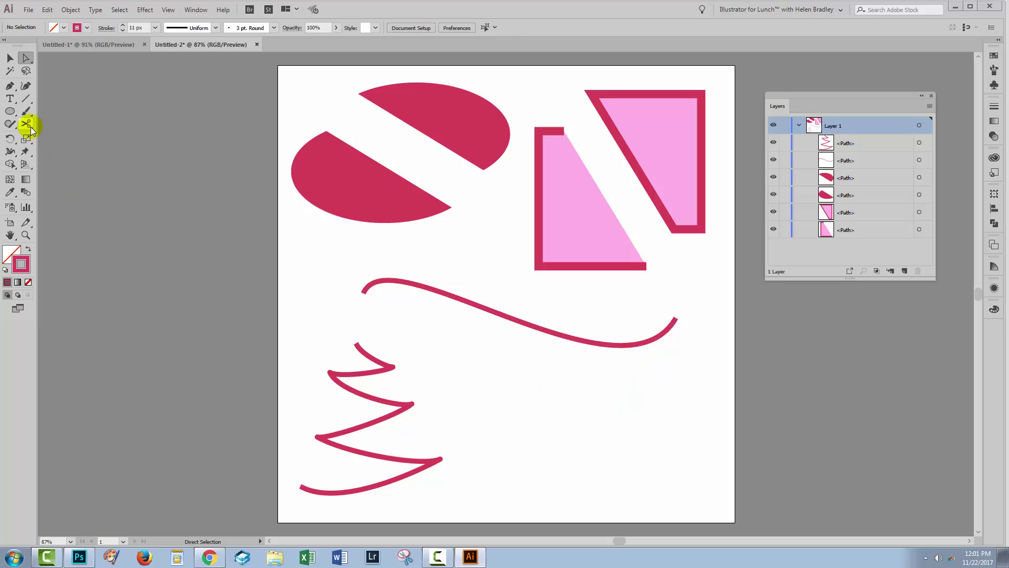
{"action": "left_click_drag", "start_coordinate": [27, 125], "coordinate": [51, 136]}
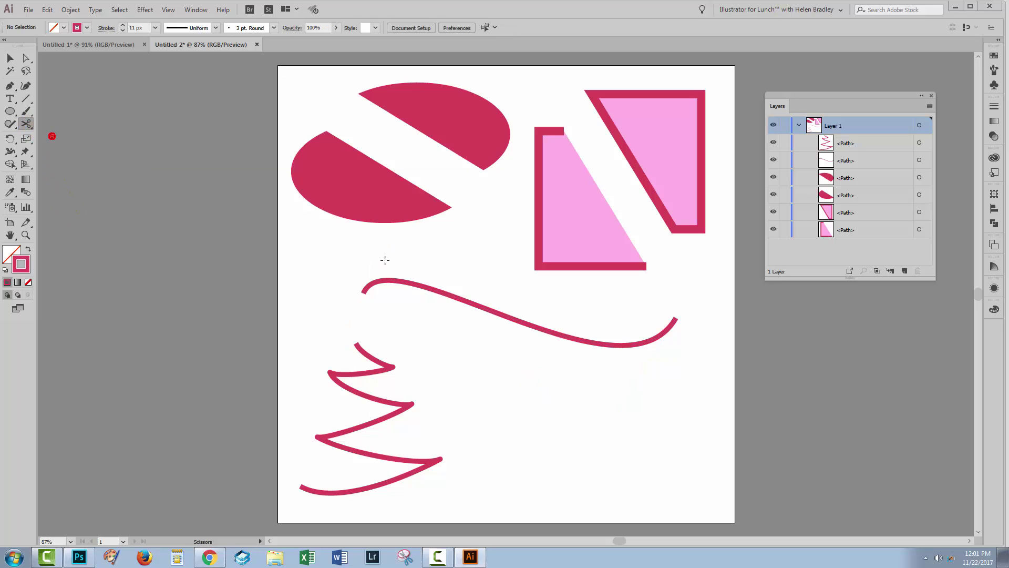
{"action": "left_click", "coordinate": [443, 292]}
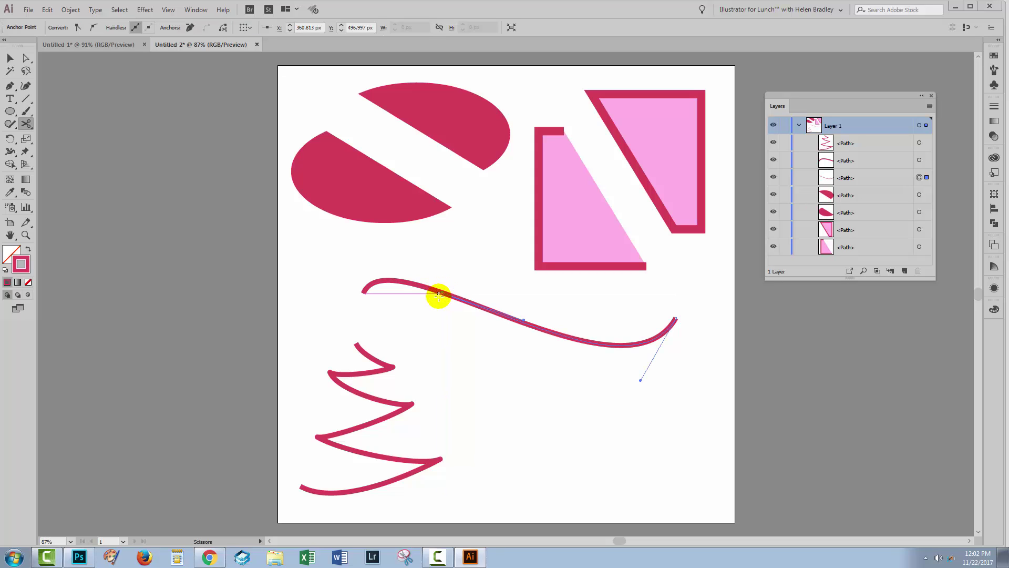
Drag the longer right piece of the curve away from the small left piece.
{"action": "key", "text": "v"}
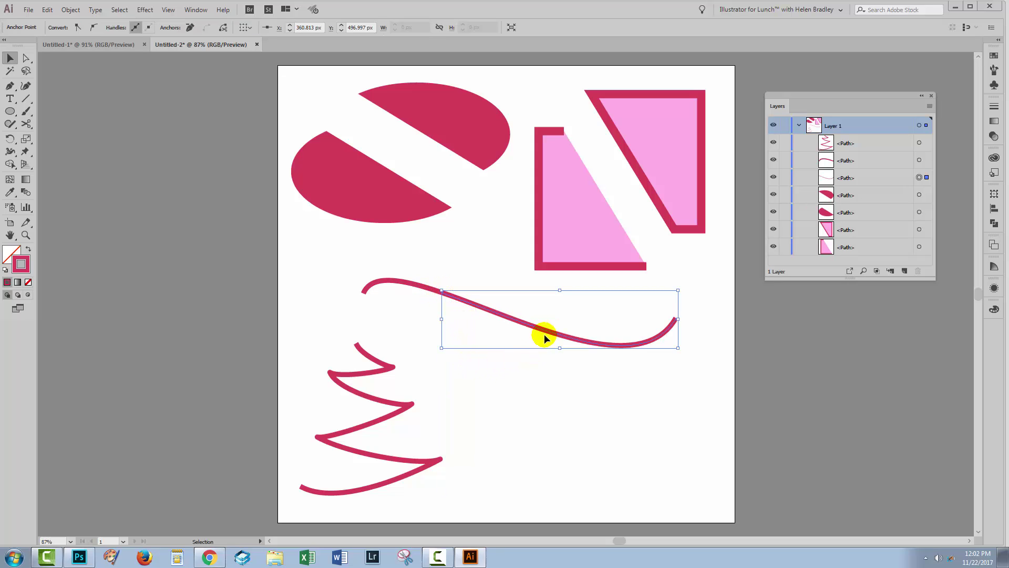
{"action": "left_click_drag", "start_coordinate": [559, 334], "coordinate": [591, 345]}
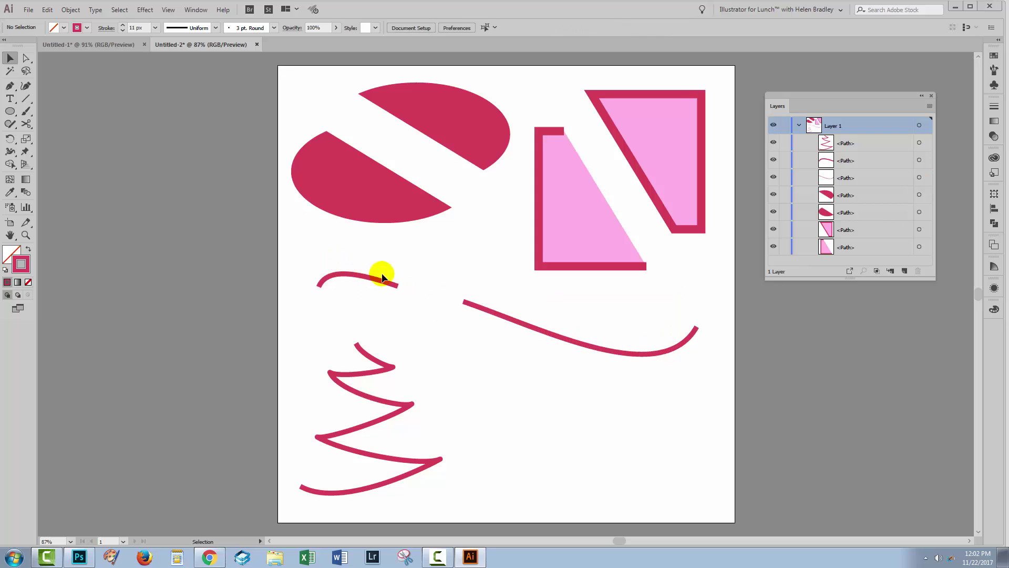
{"action": "left_click_drag", "start_coordinate": [364, 286], "coordinate": [378, 286]}
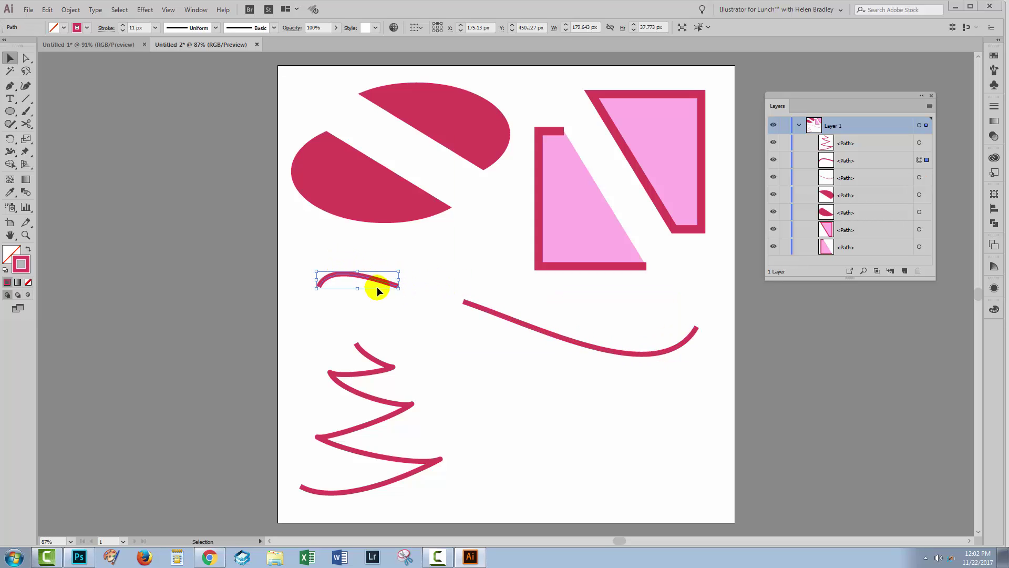
{"action": "left_click_drag", "start_coordinate": [460, 291], "coordinate": [502, 368]}
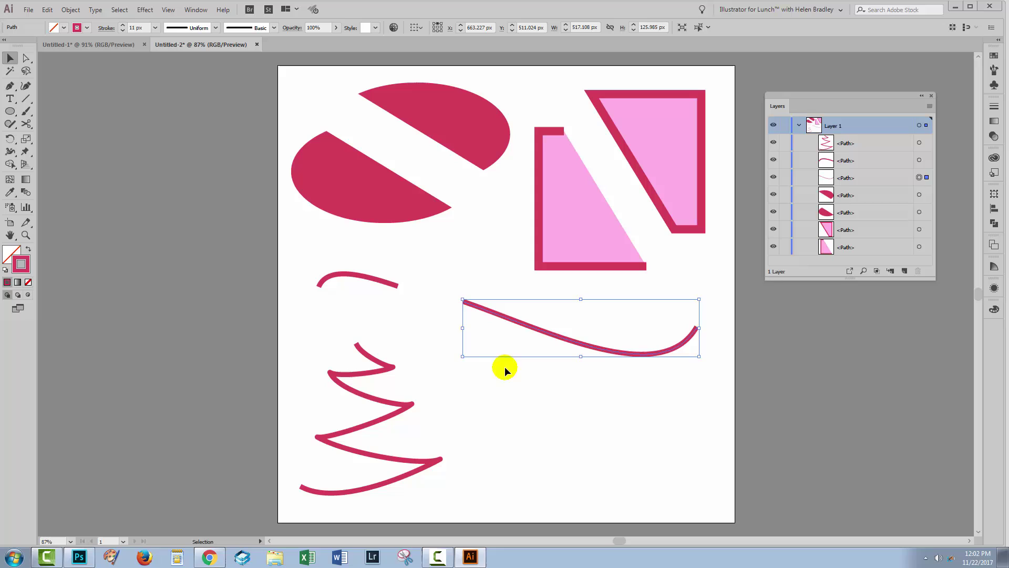
{"action": "left_click", "coordinate": [474, 372]}
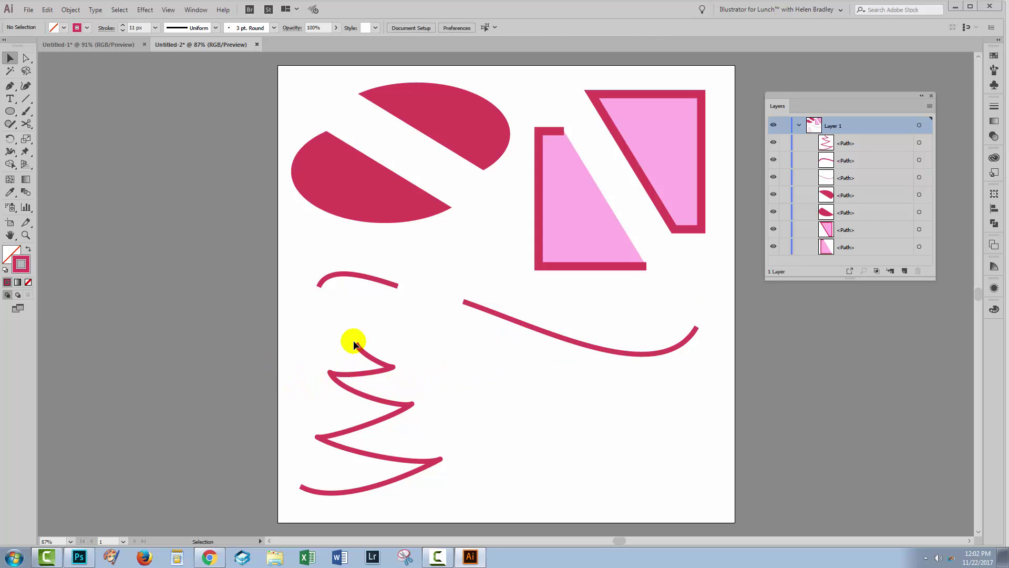
Zoom in on the zigzag tree and Direct-select it to show its corner anchors.
{"action": "key", "text": "z"}
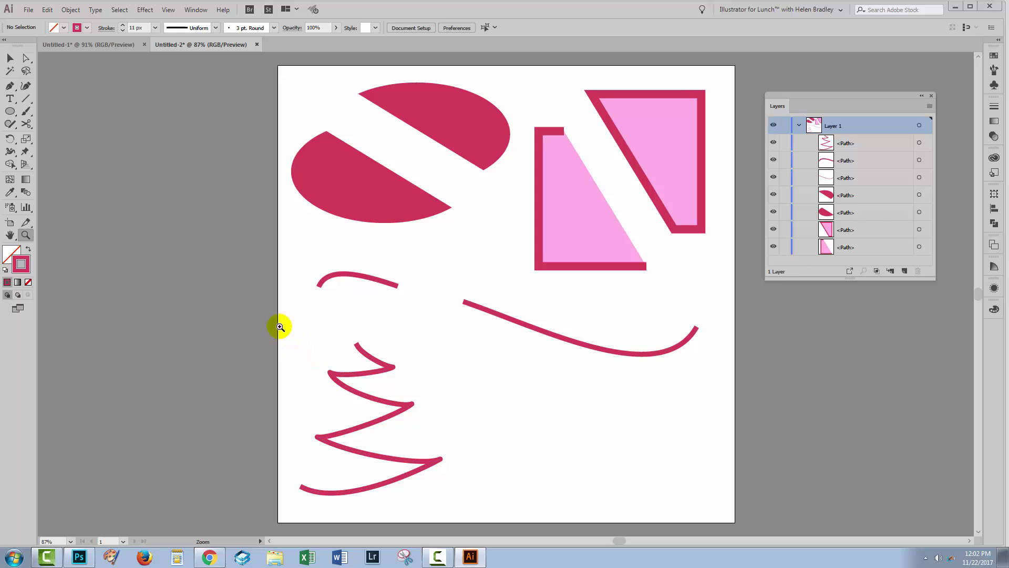
{"action": "left_click_drag", "start_coordinate": [275, 316], "coordinate": [476, 512]}
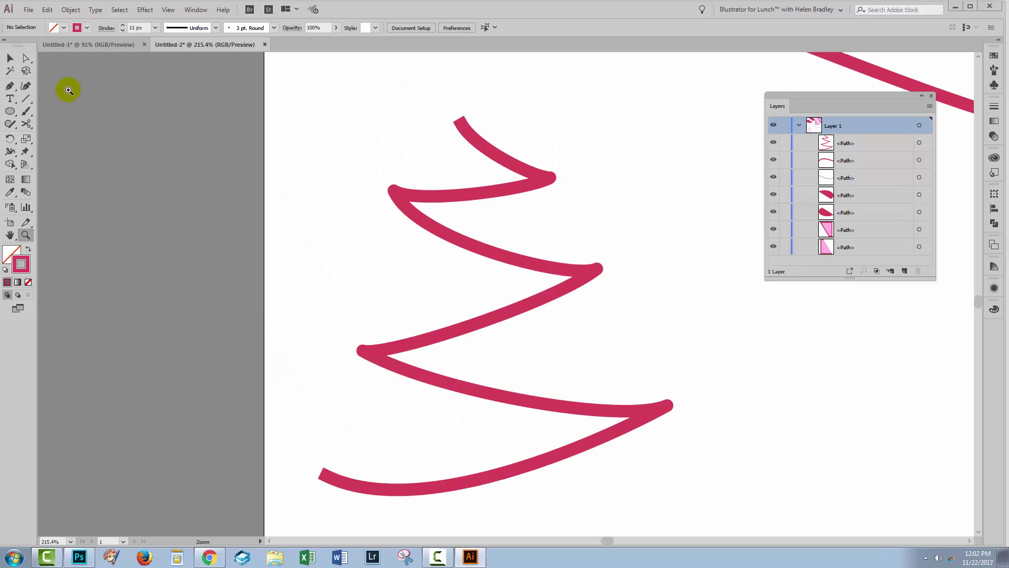
{"action": "left_click", "coordinate": [33, 62]}
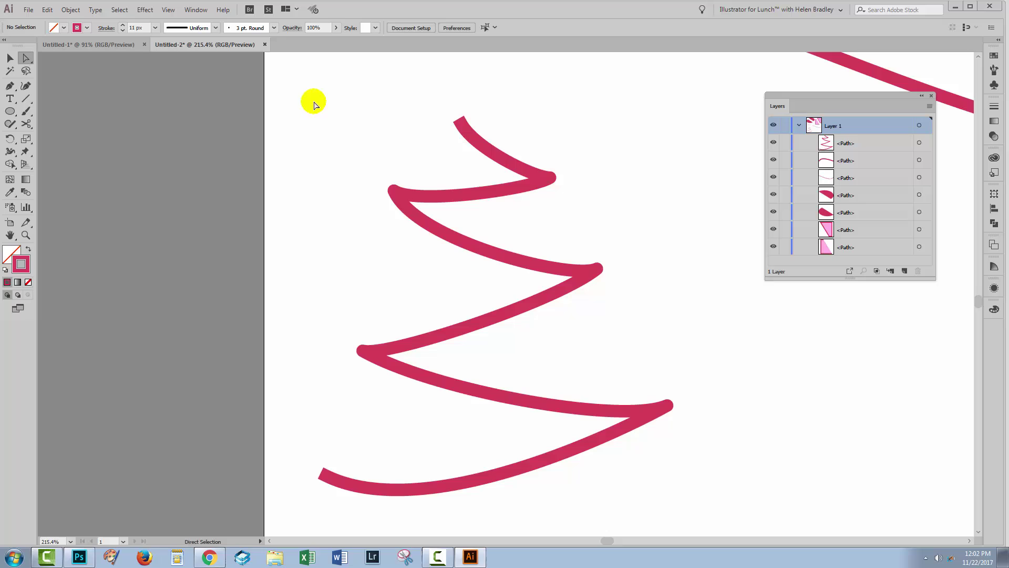
{"action": "left_click_drag", "start_coordinate": [270, 103], "coordinate": [730, 479]}
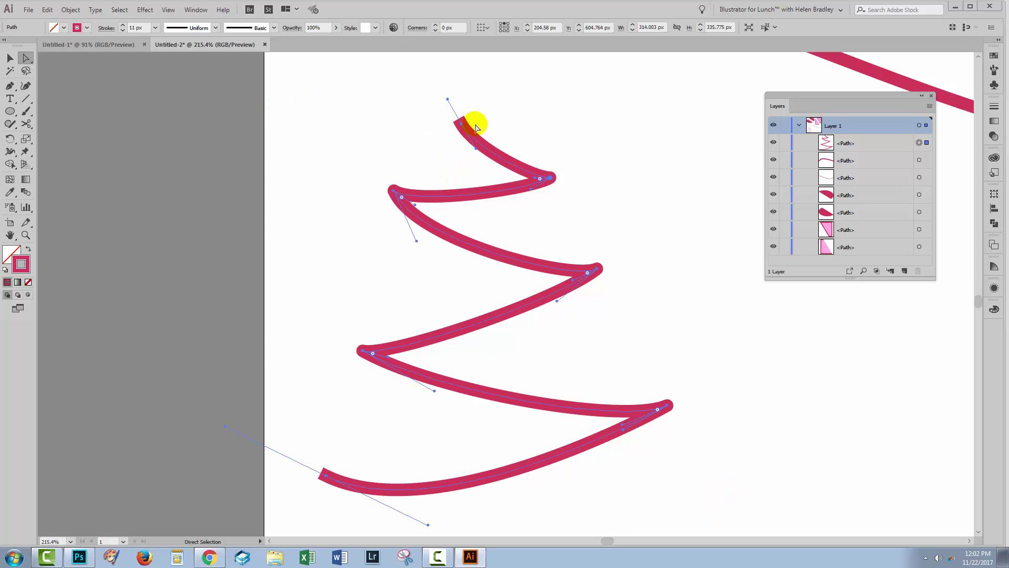
{"action": "left_click", "coordinate": [394, 190]}
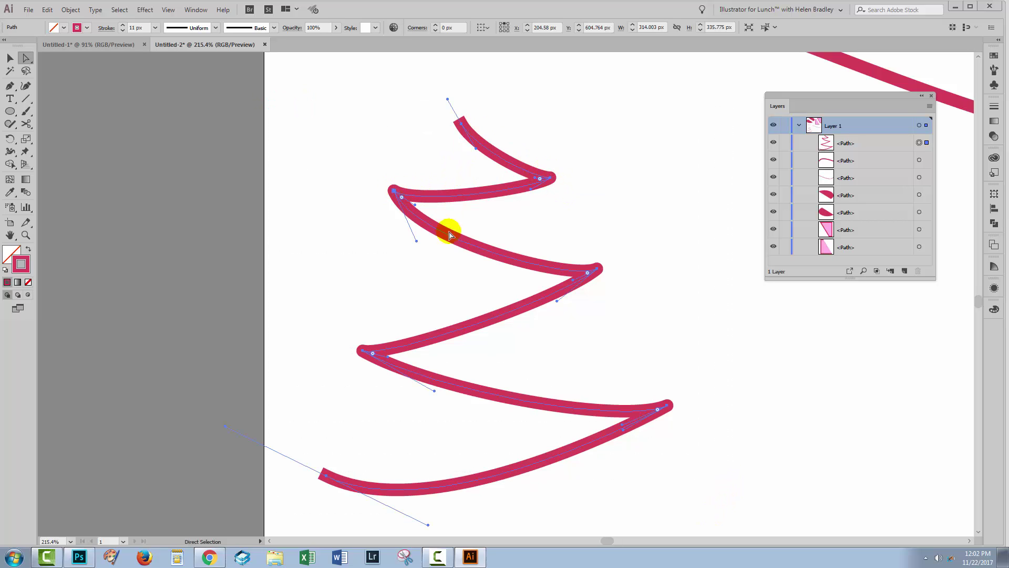
Cut the zigzag at its top-right, upper-left, middle-right, lower-left and bottom-right corners, dismissing the warning.
{"action": "left_click", "coordinate": [26, 124]}
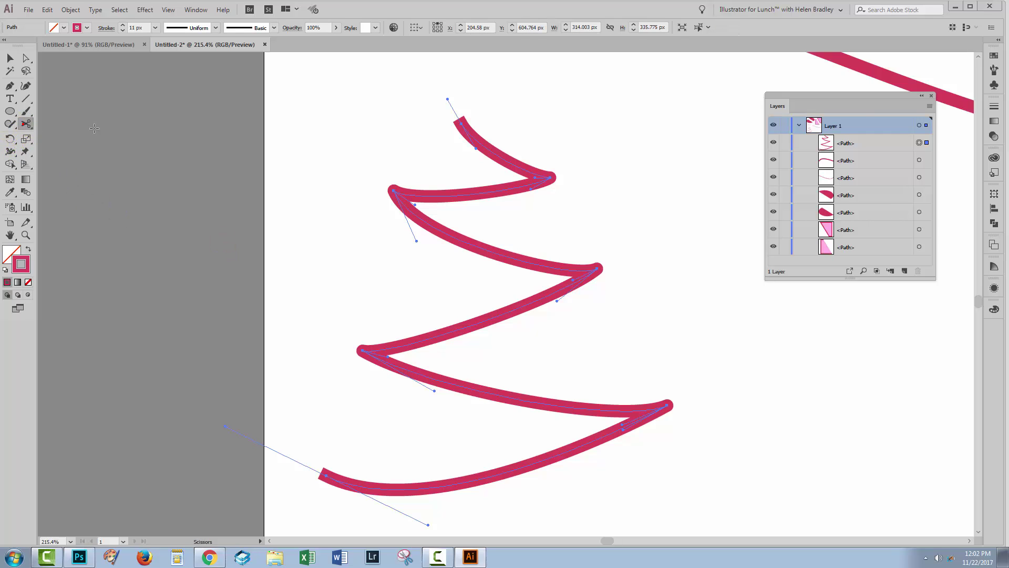
{"action": "left_click", "coordinate": [550, 177]}
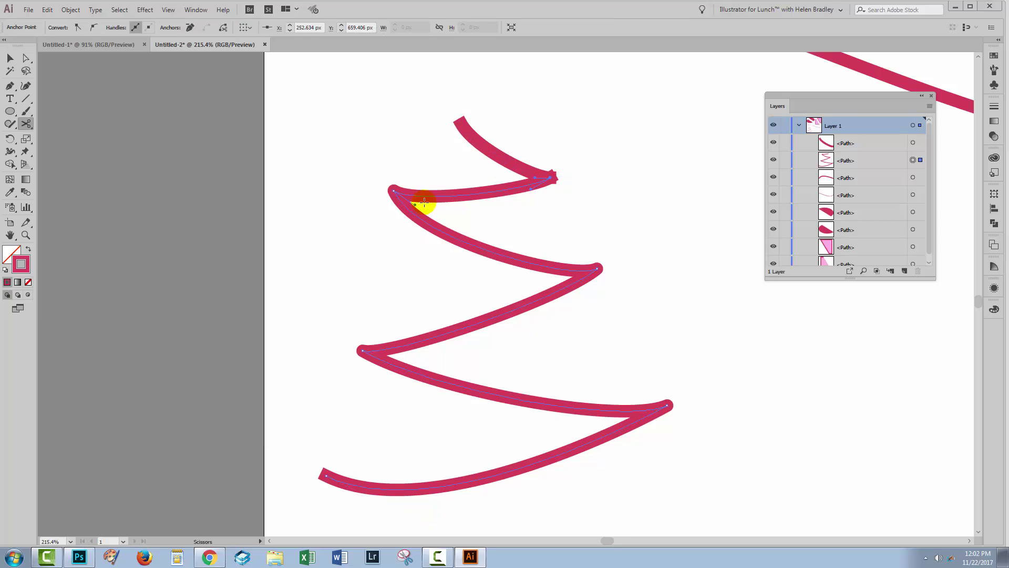
{"action": "left_click", "coordinate": [394, 191]}
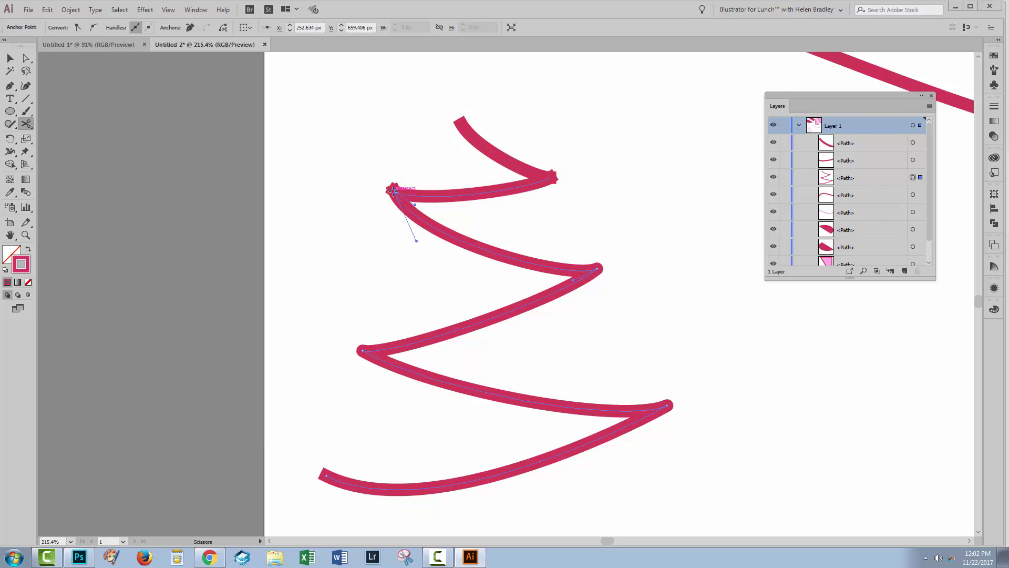
{"action": "left_click", "coordinate": [599, 265]}
{"action": "left_click", "coordinate": [366, 352]}
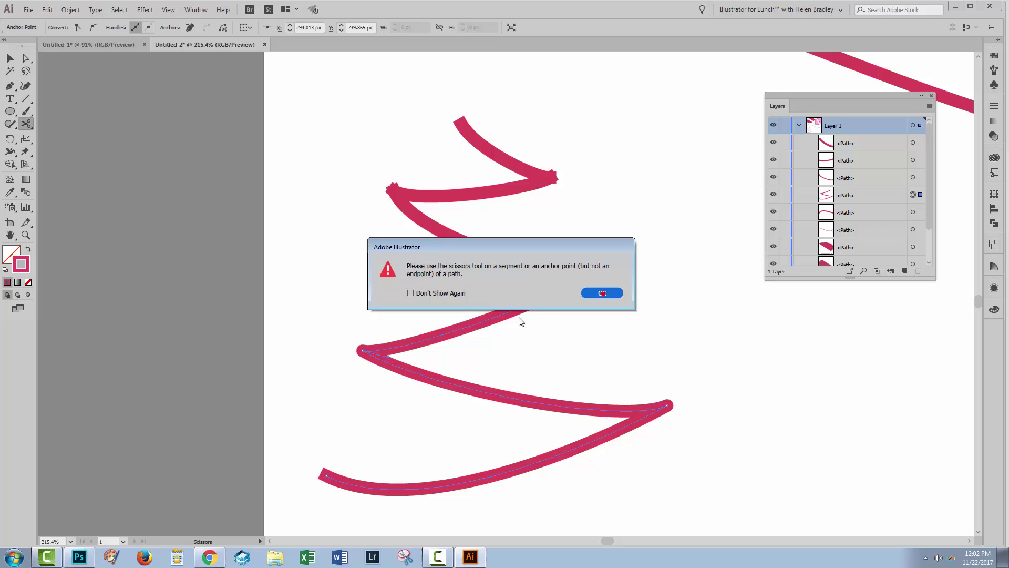
{"action": "left_click", "coordinate": [598, 293]}
{"action": "left_click", "coordinate": [361, 351]}
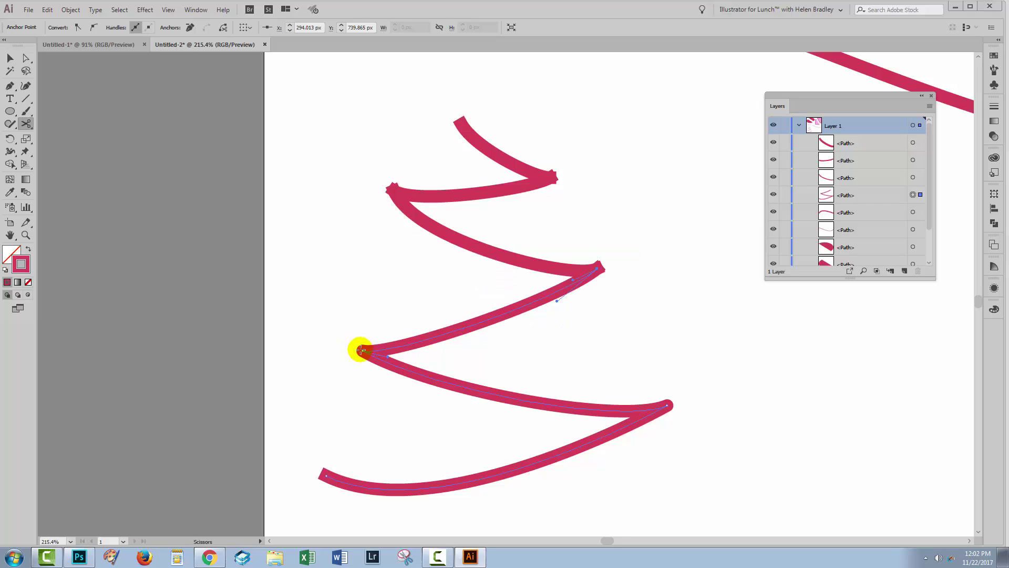
{"action": "left_click", "coordinate": [667, 405]}
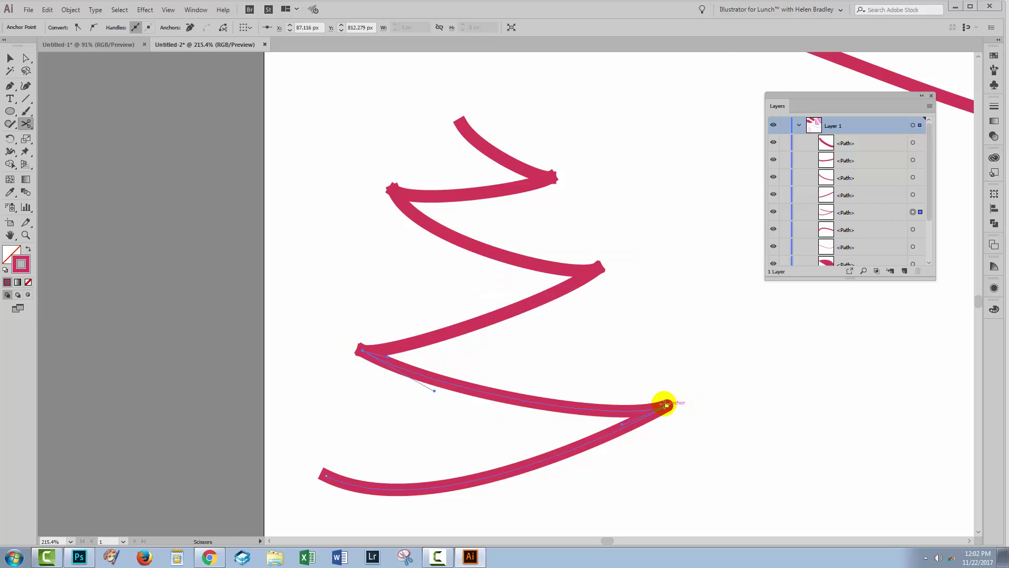
{"action": "left_click", "coordinate": [666, 405]}
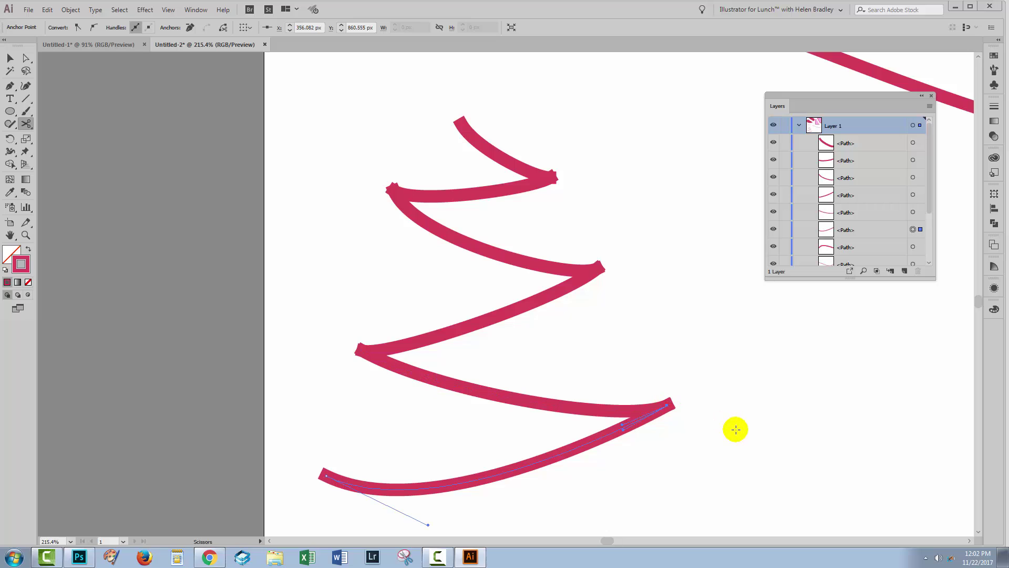
Select all the zigzag segments and set their stroke cap to Round Cap.
{"action": "key", "text": "v"}
{"action": "left_click_drag", "start_coordinate": [341, 102], "coordinate": [658, 477]}
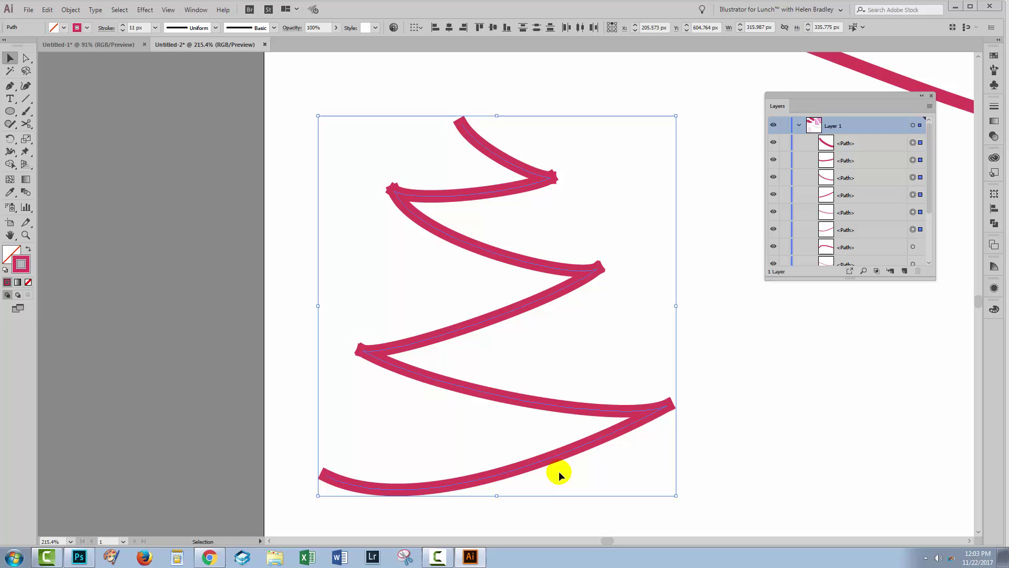
{"action": "left_click", "coordinate": [99, 28]}
{"action": "left_click", "coordinate": [52, 55]}
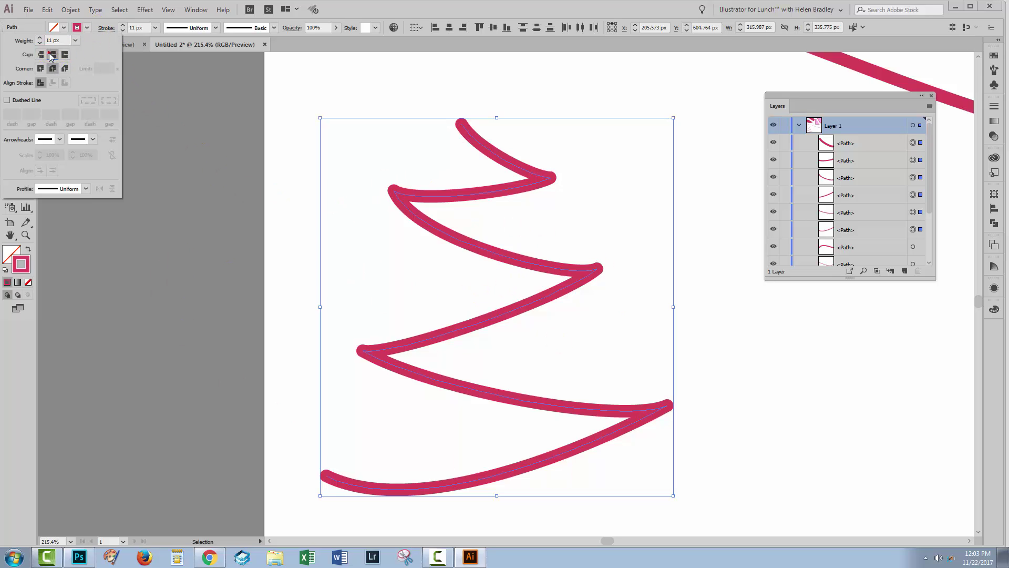
{"action": "left_click", "coordinate": [746, 336]}
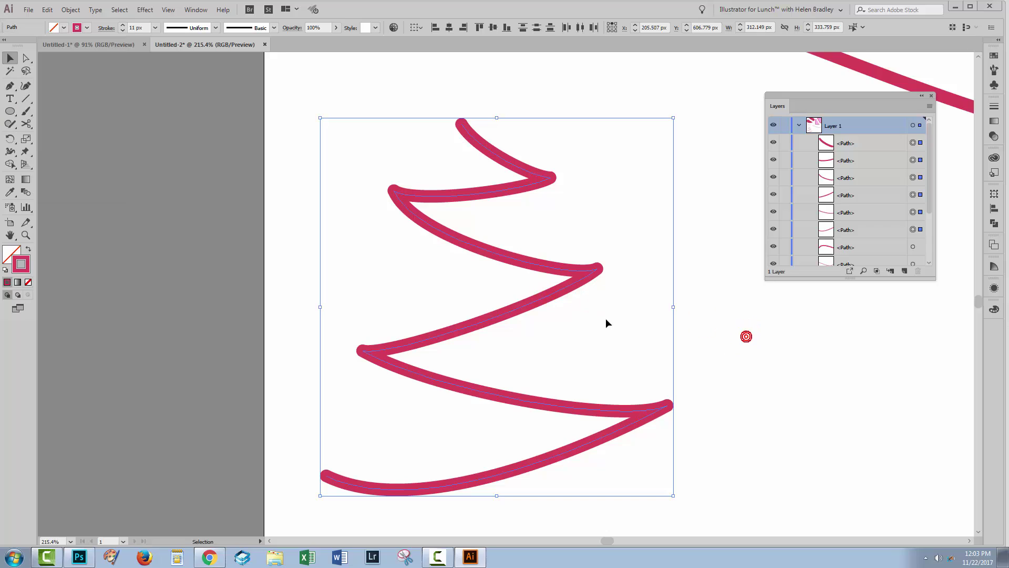
{"action": "left_click", "coordinate": [331, 91]}
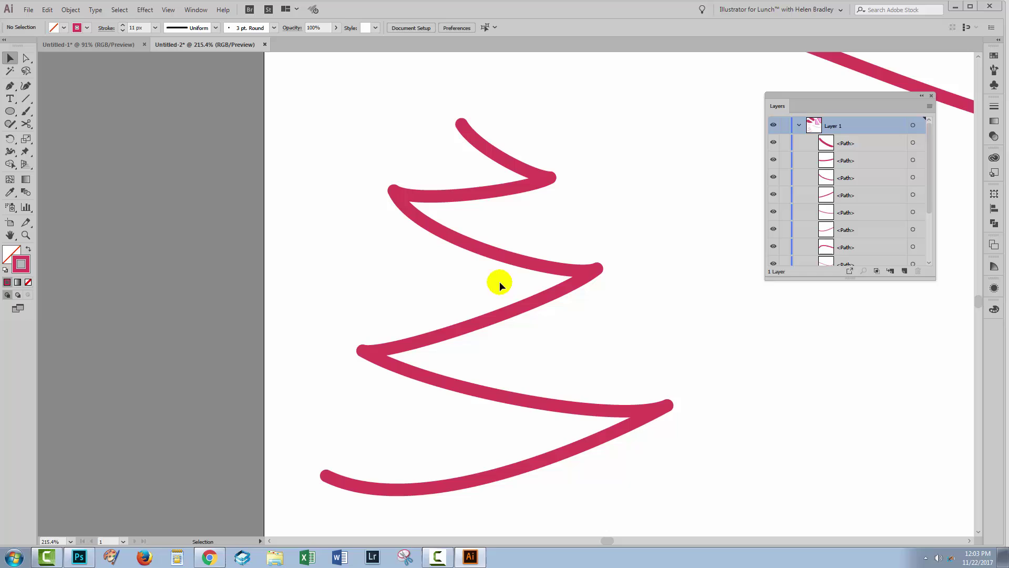
{"action": "left_click_drag", "start_coordinate": [497, 130], "coordinate": [484, 153]}
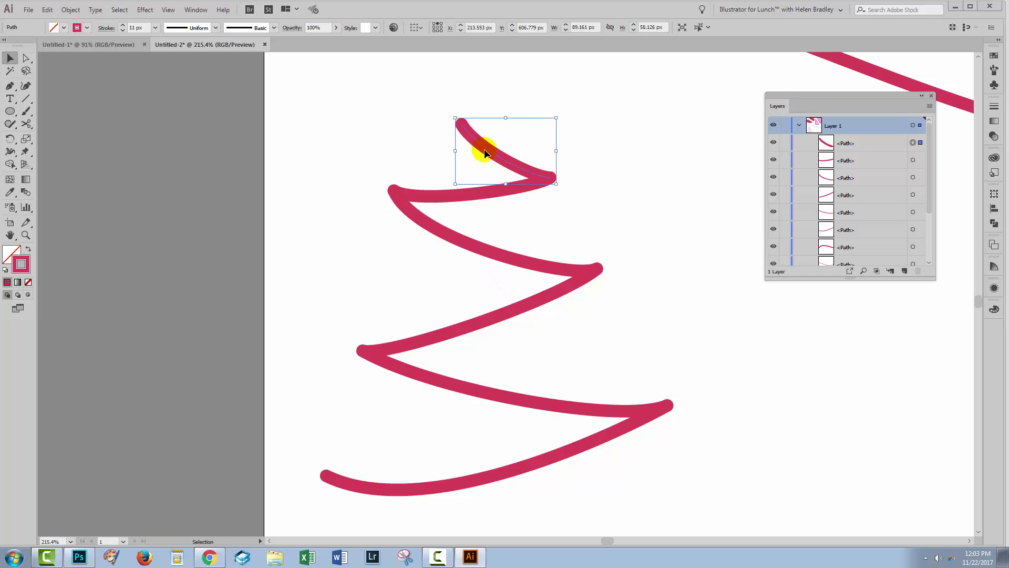
{"action": "left_click_drag", "start_coordinate": [530, 181], "coordinate": [484, 166]}
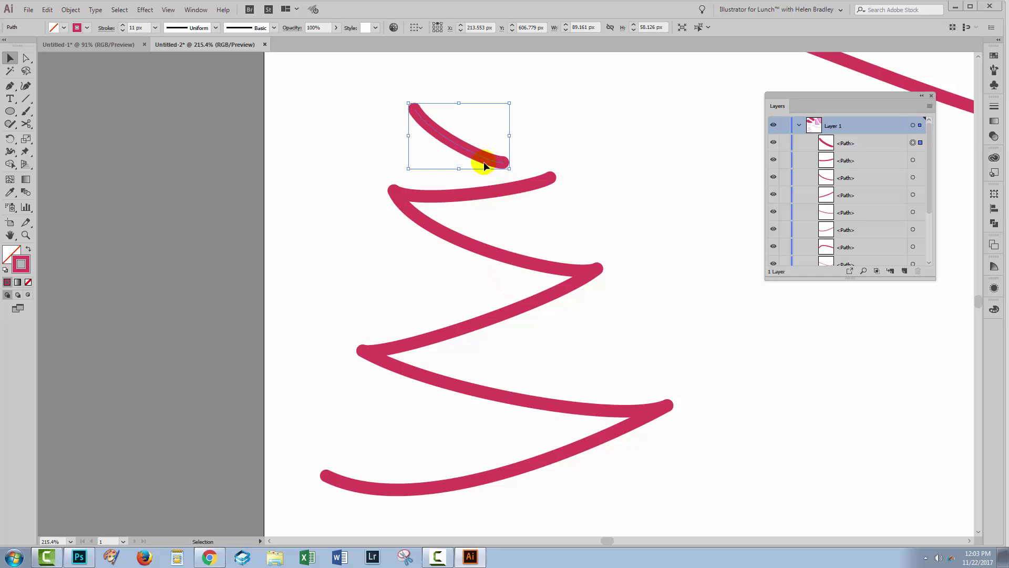
{"action": "key", "text": "ctrl+z"}
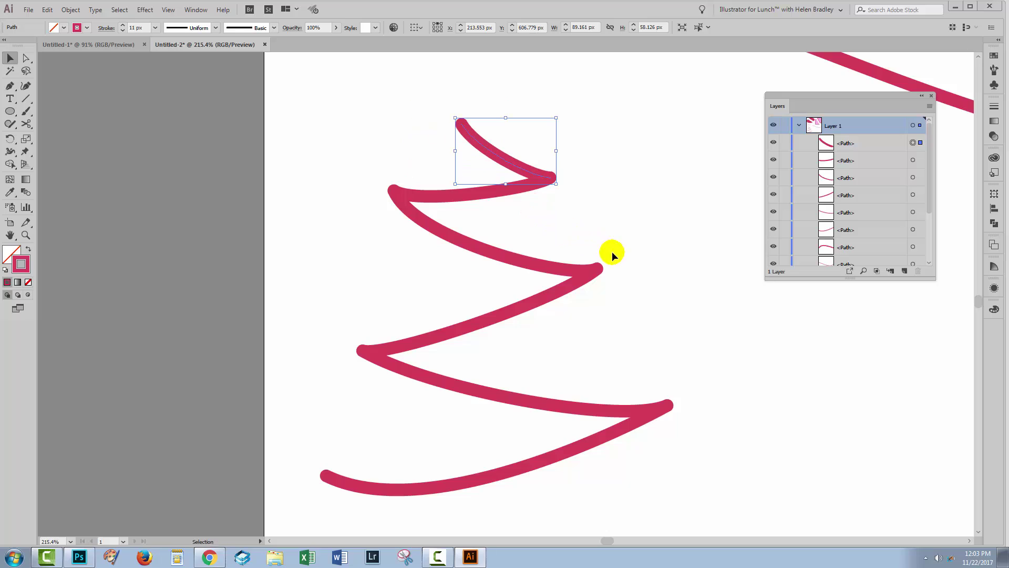
{"action": "left_click", "coordinate": [642, 279]}
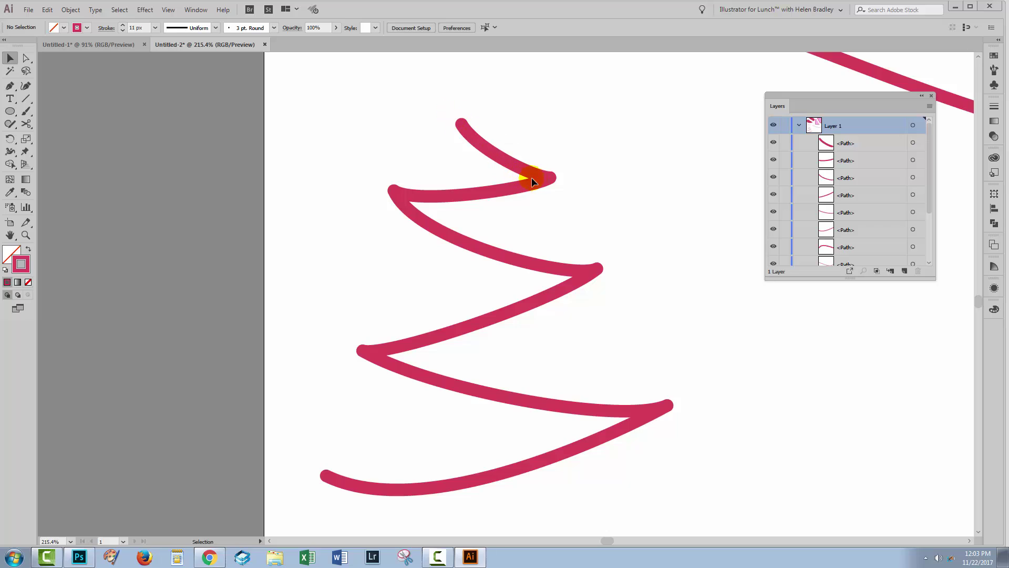
{"action": "left_click_drag", "start_coordinate": [531, 178], "coordinate": [546, 177]}
Fit the whole artboard in the window with Ctrl+0.
{"action": "key", "text": "ctrl+0"}
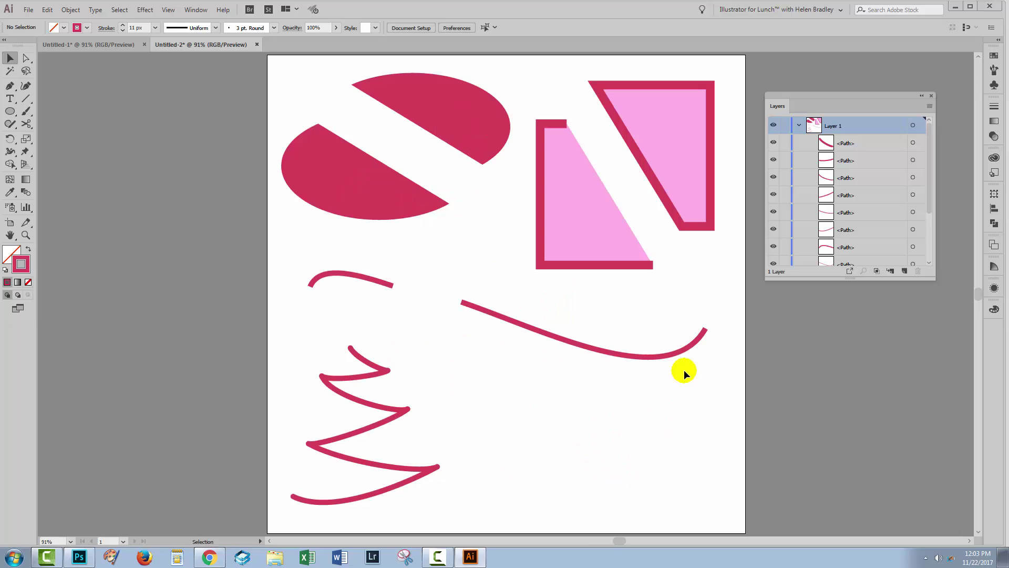